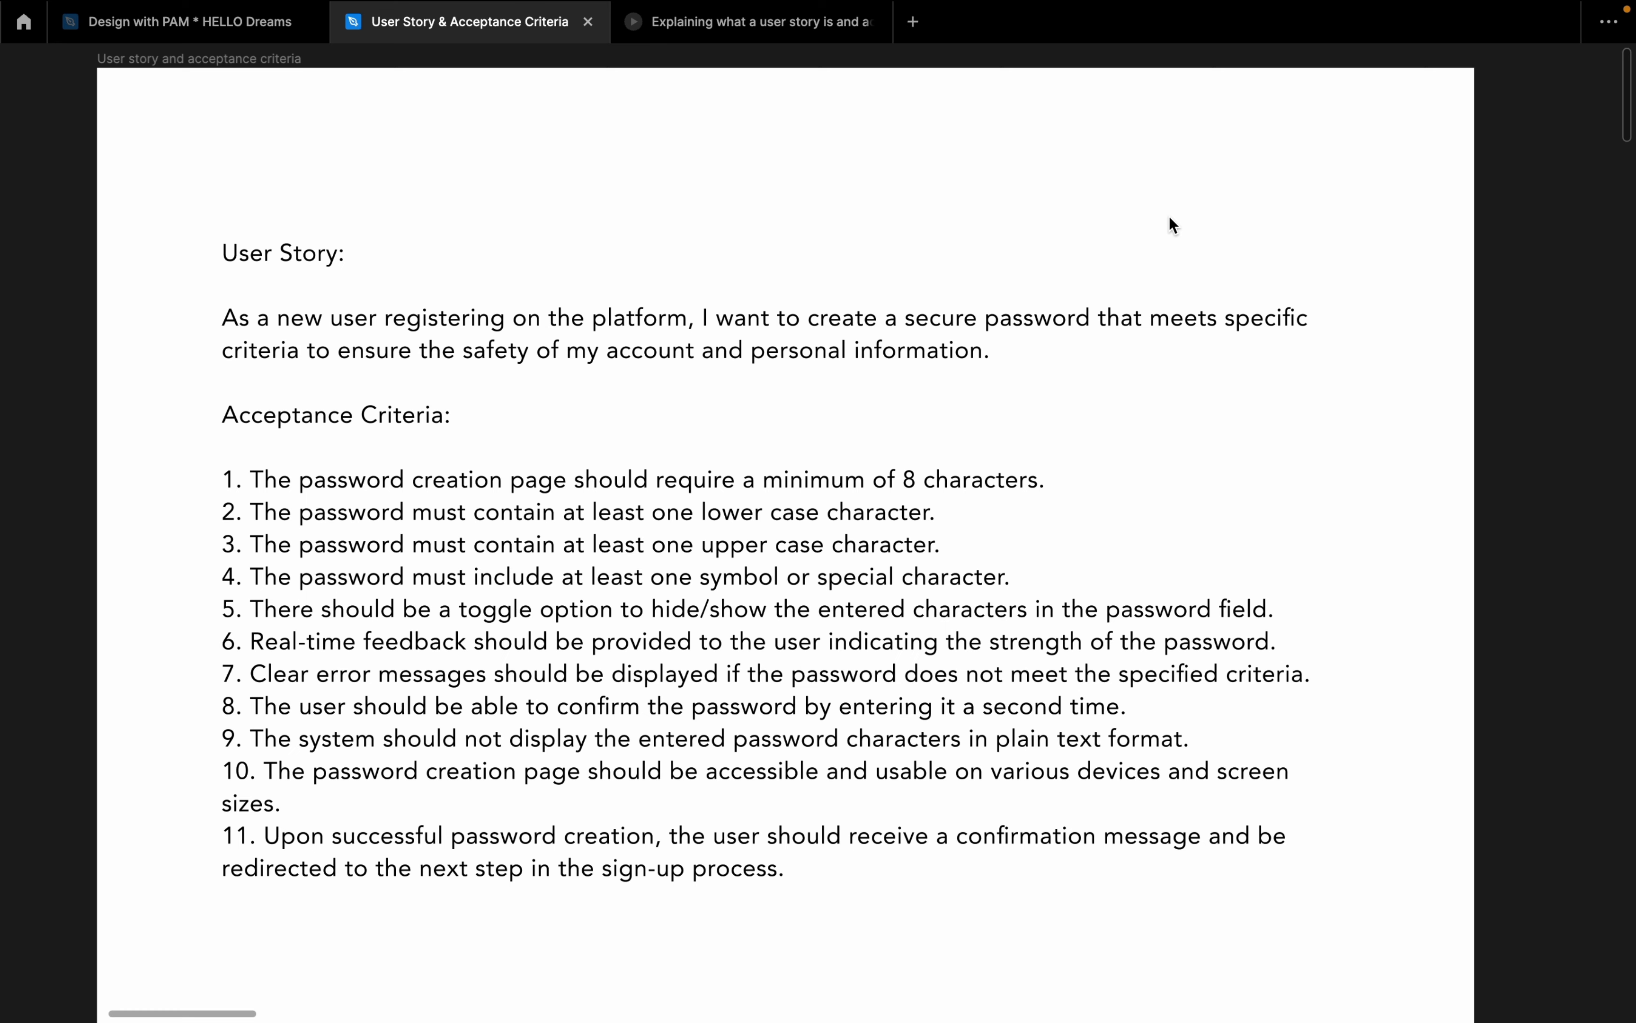
# Step: Tighten the image layout on the Moard board frame, nudging the blue and orange mockups together and moving the purple mockup up beneath the orange one
pyautogui.scroll(-5, 613, 426)
pyautogui.scroll(3, 612, 427)
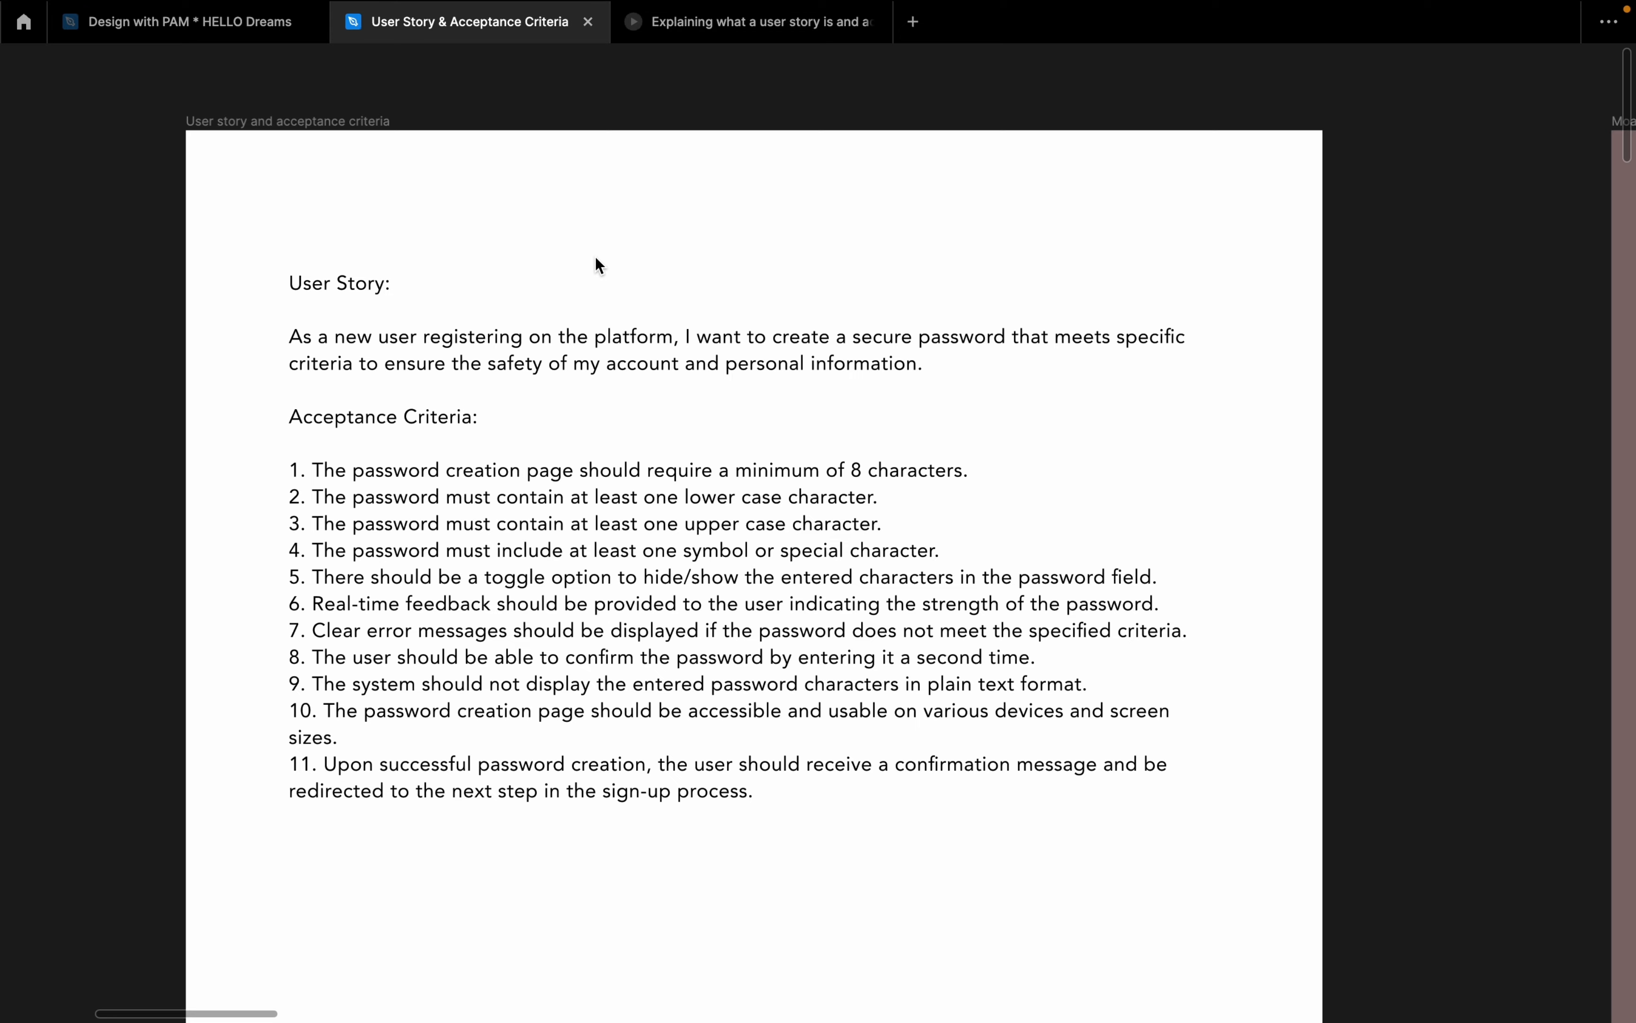
pyautogui.scroll(-3, 540, 460)
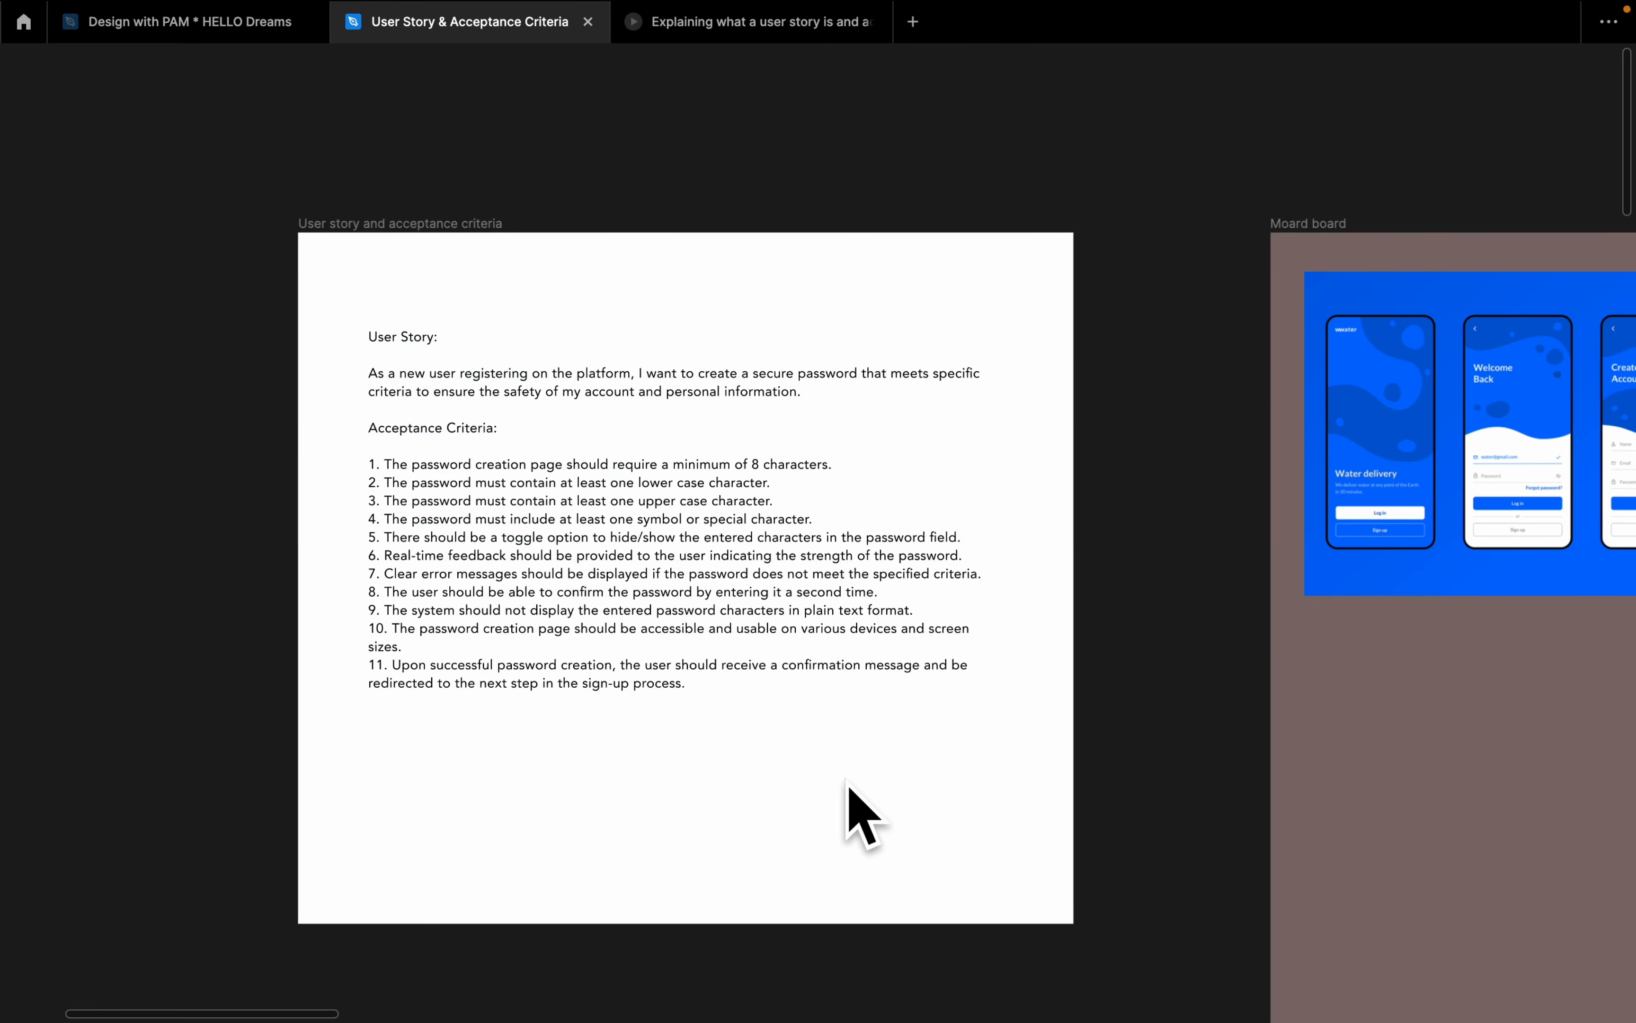
pyautogui.scroll(-5, 329, 562)
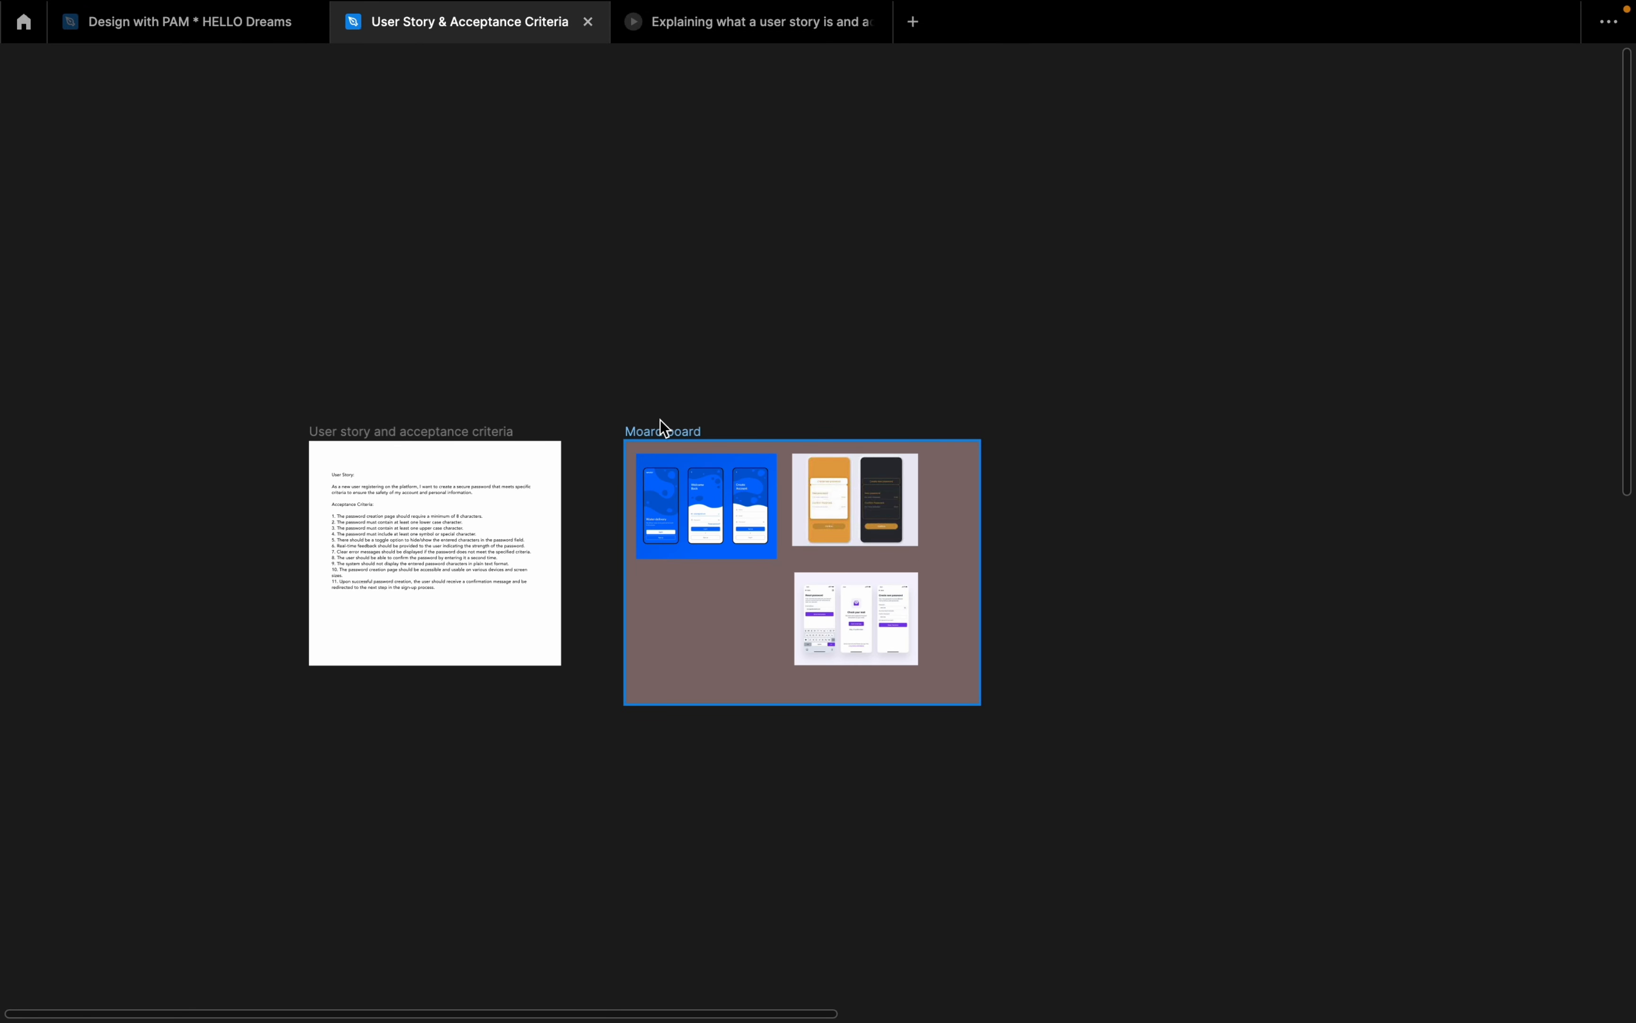
pyautogui.click(663, 431)
pyautogui.hotkey('shift', '2')
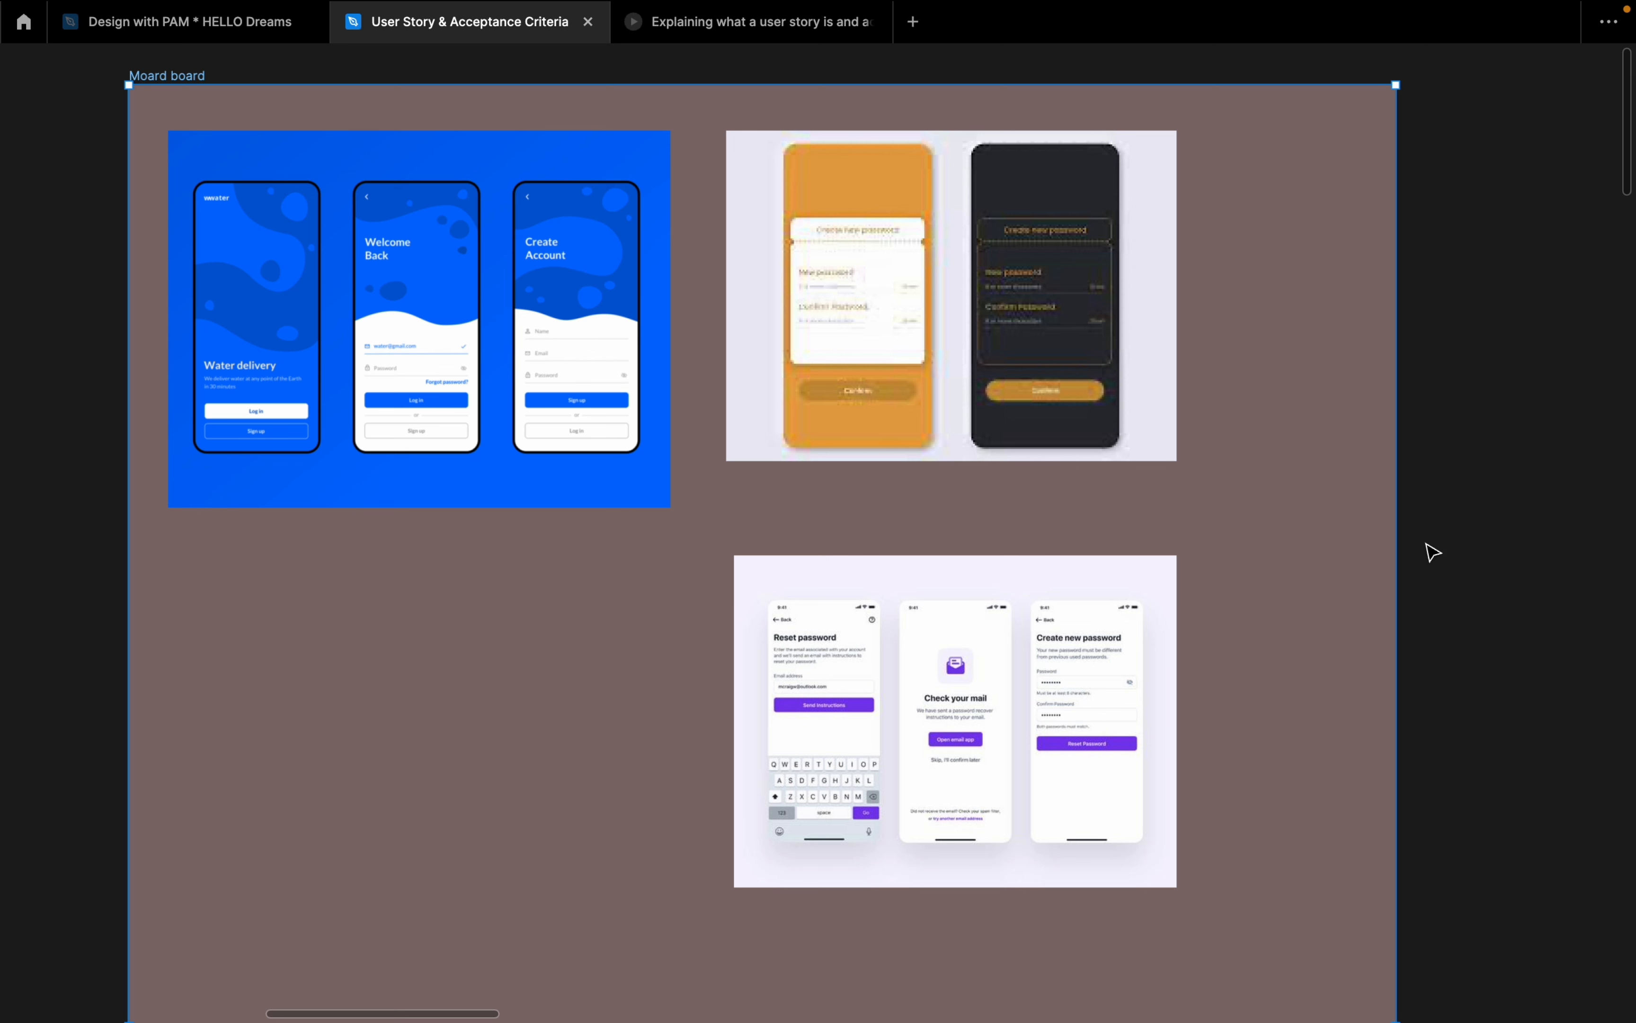
pyautogui.click(565, 338)
pyautogui.moveTo(531, 270); pyautogui.dragTo(536, 277)
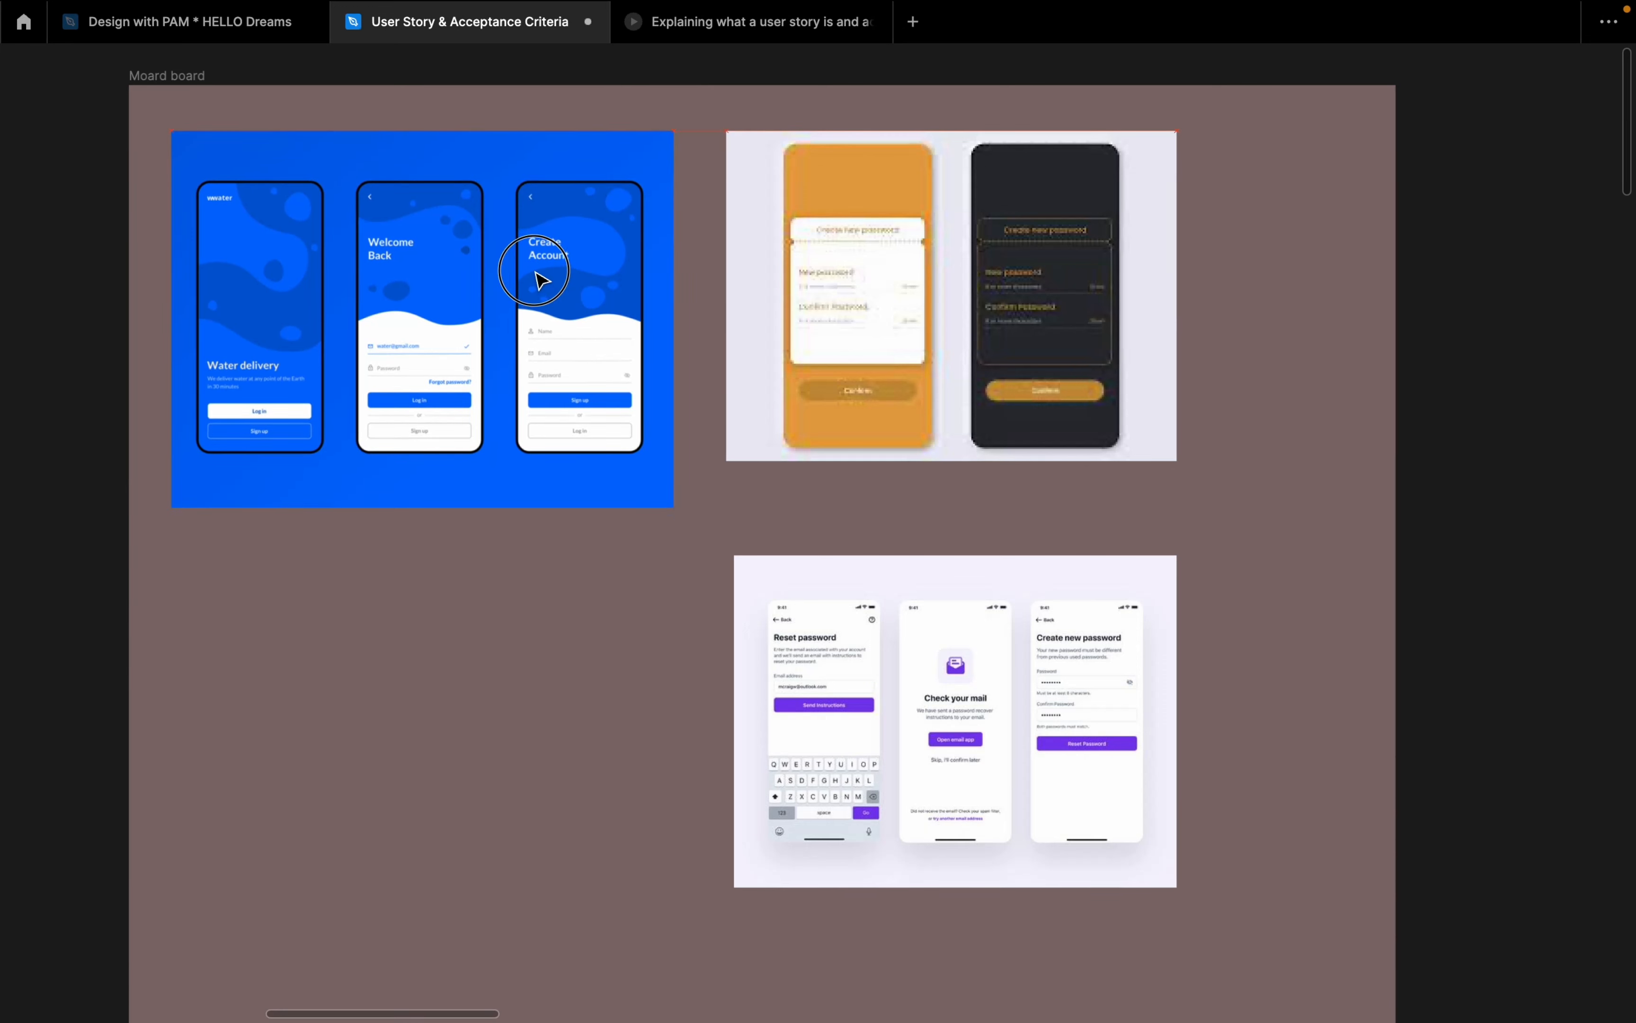
pyautogui.click(833, 264)
pyautogui.moveTo(833, 261); pyautogui.dragTo(823, 257)
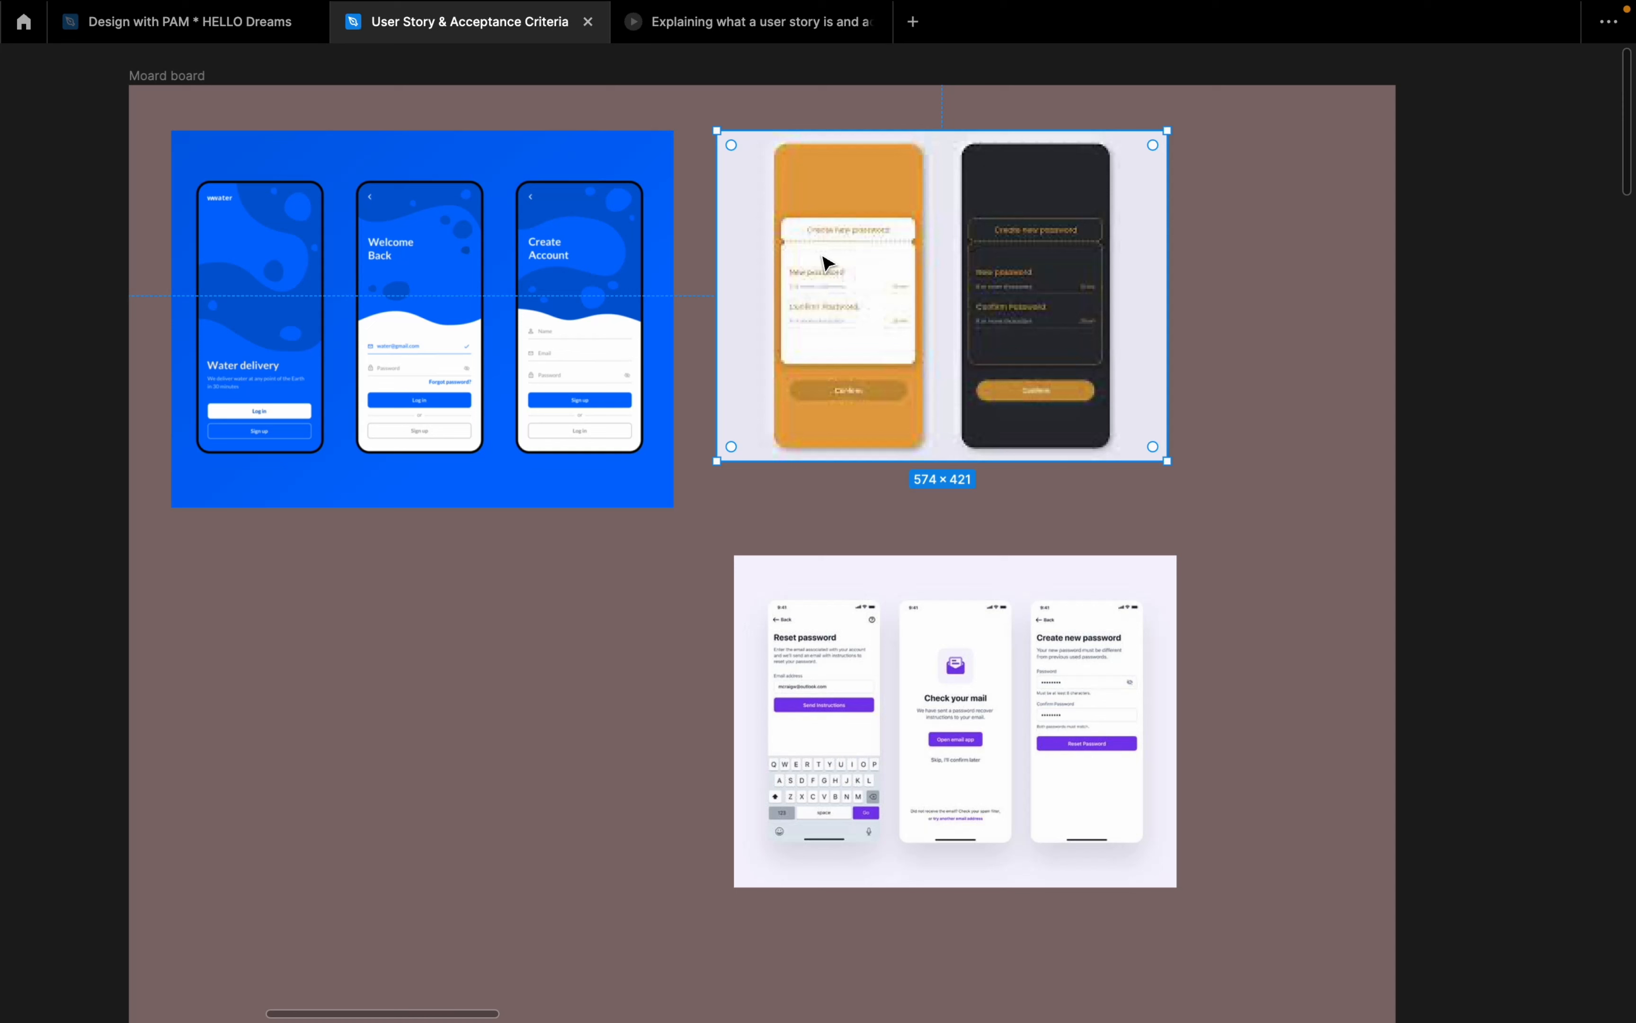
pyautogui.click(1038, 639)
pyautogui.moveTo(1038, 639); pyautogui.dragTo(1019, 557)
# Step: Examine the blue login and sign-up mockup and the orange and dark create-password mockup on the Moard board for design ideas
pyautogui.scroll(4, 533, 405)
pyautogui.scroll(-3, 689, 535)
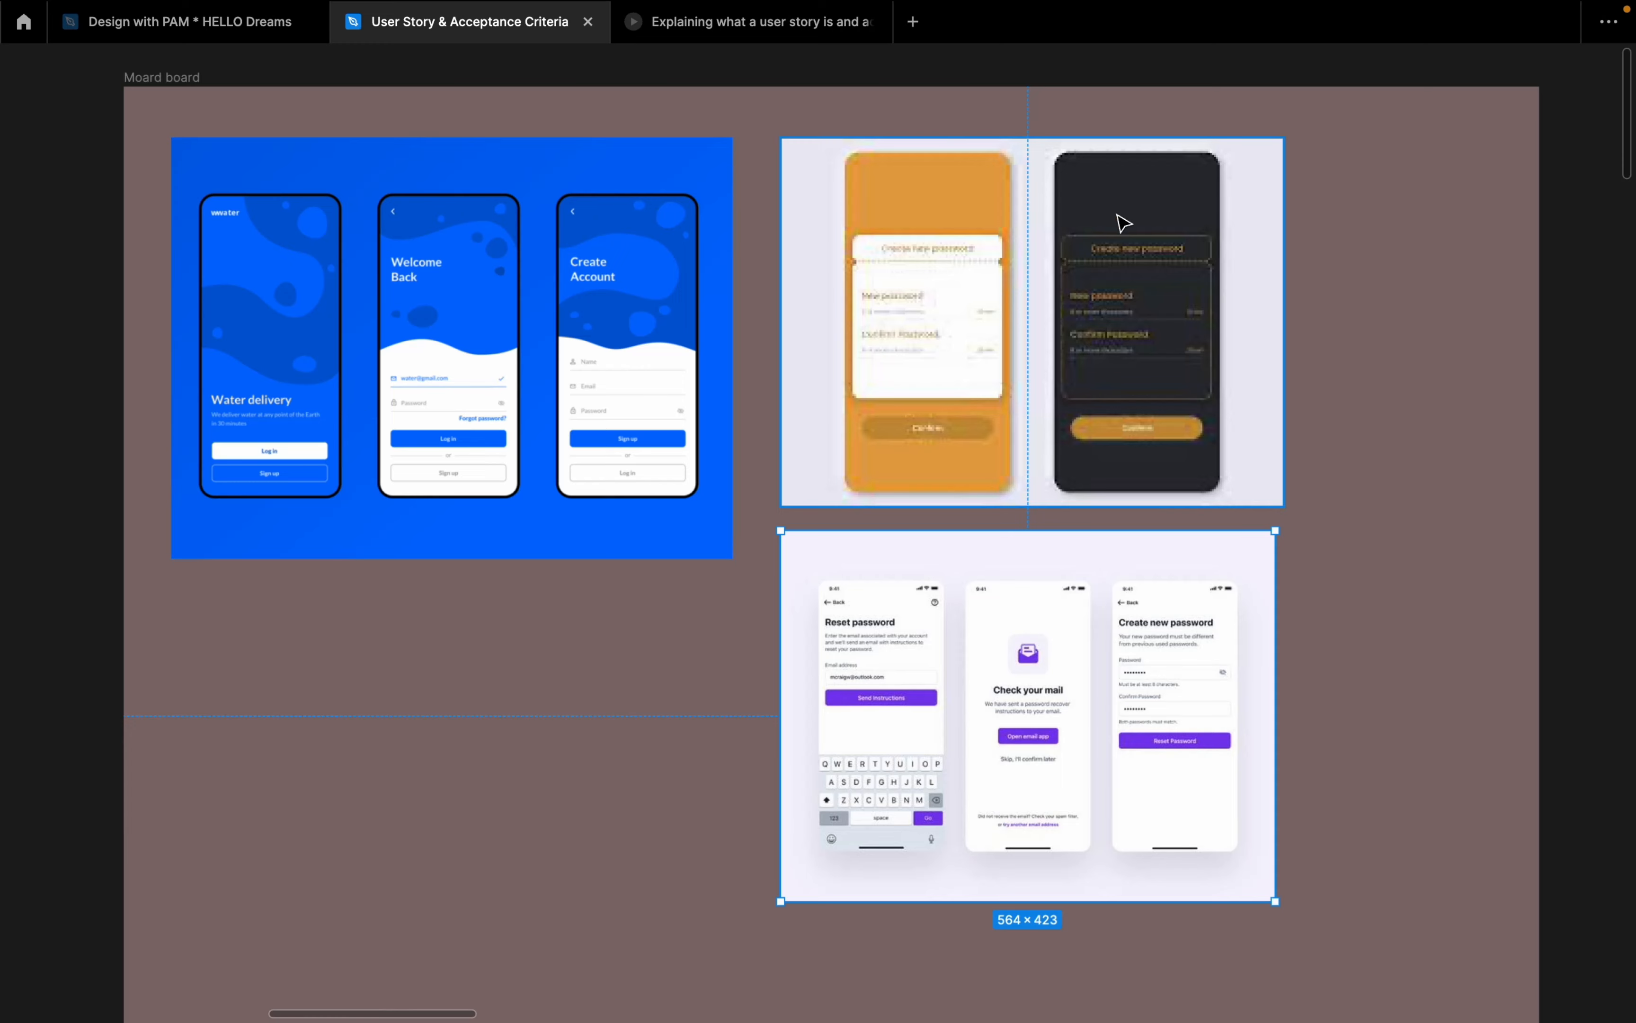
pyautogui.scroll(5, 339, 366)
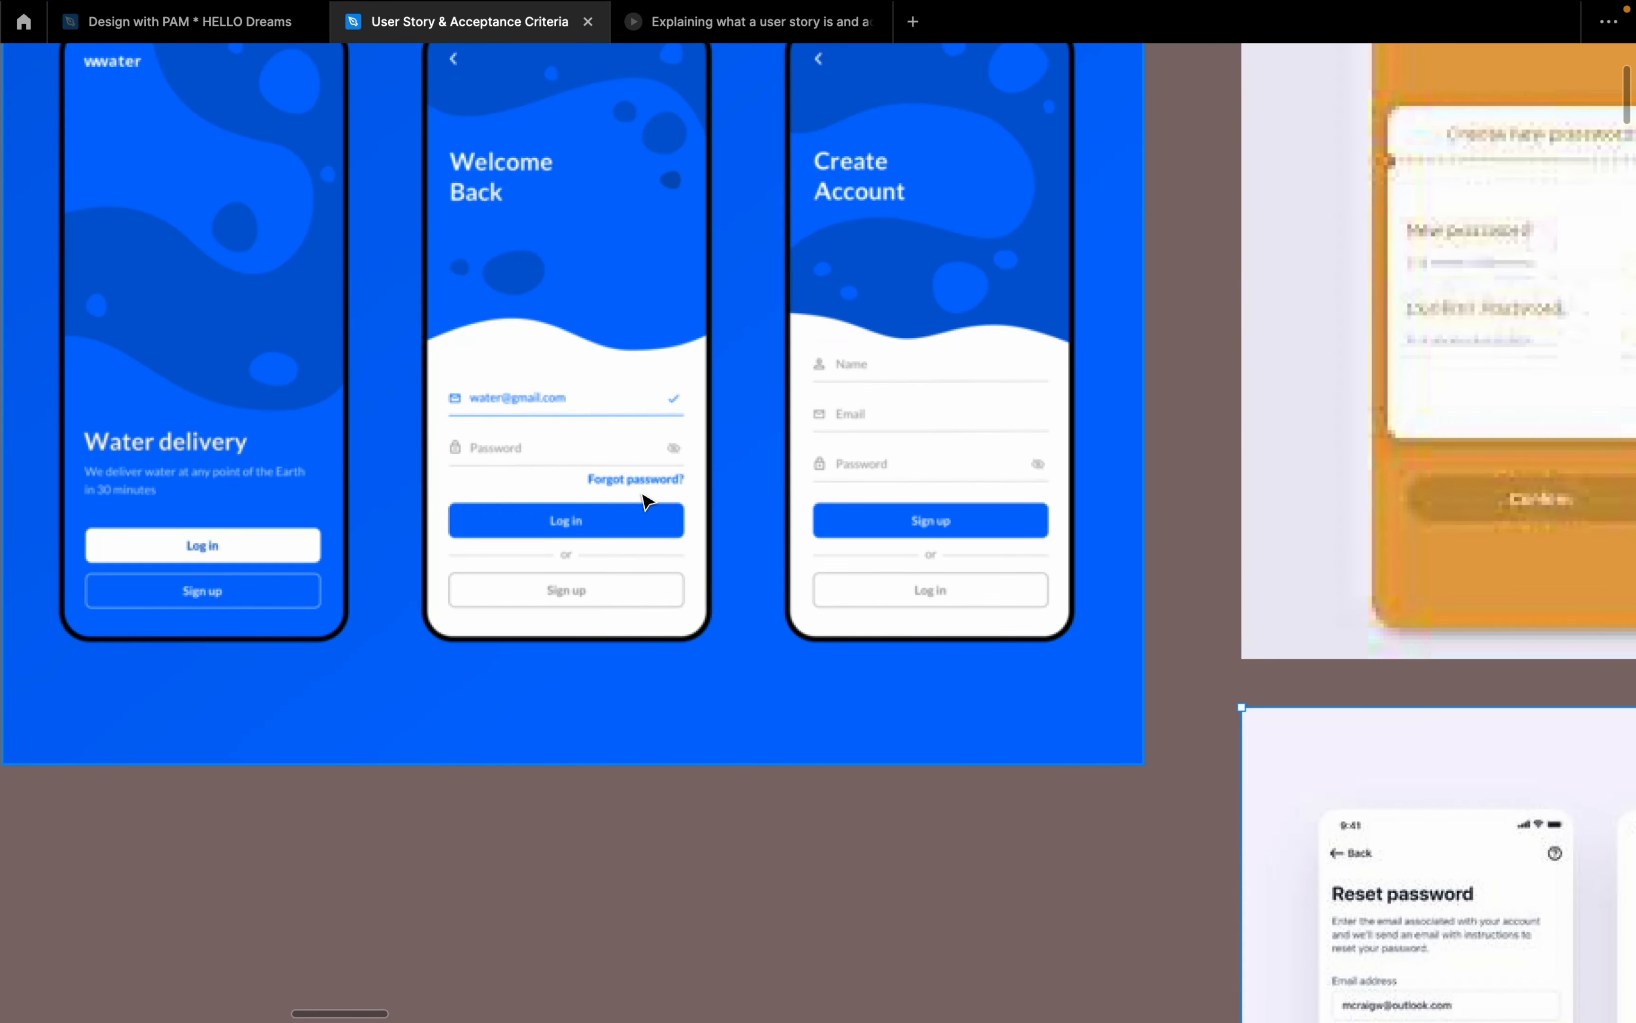
pyautogui.scroll(-5, 646, 501)
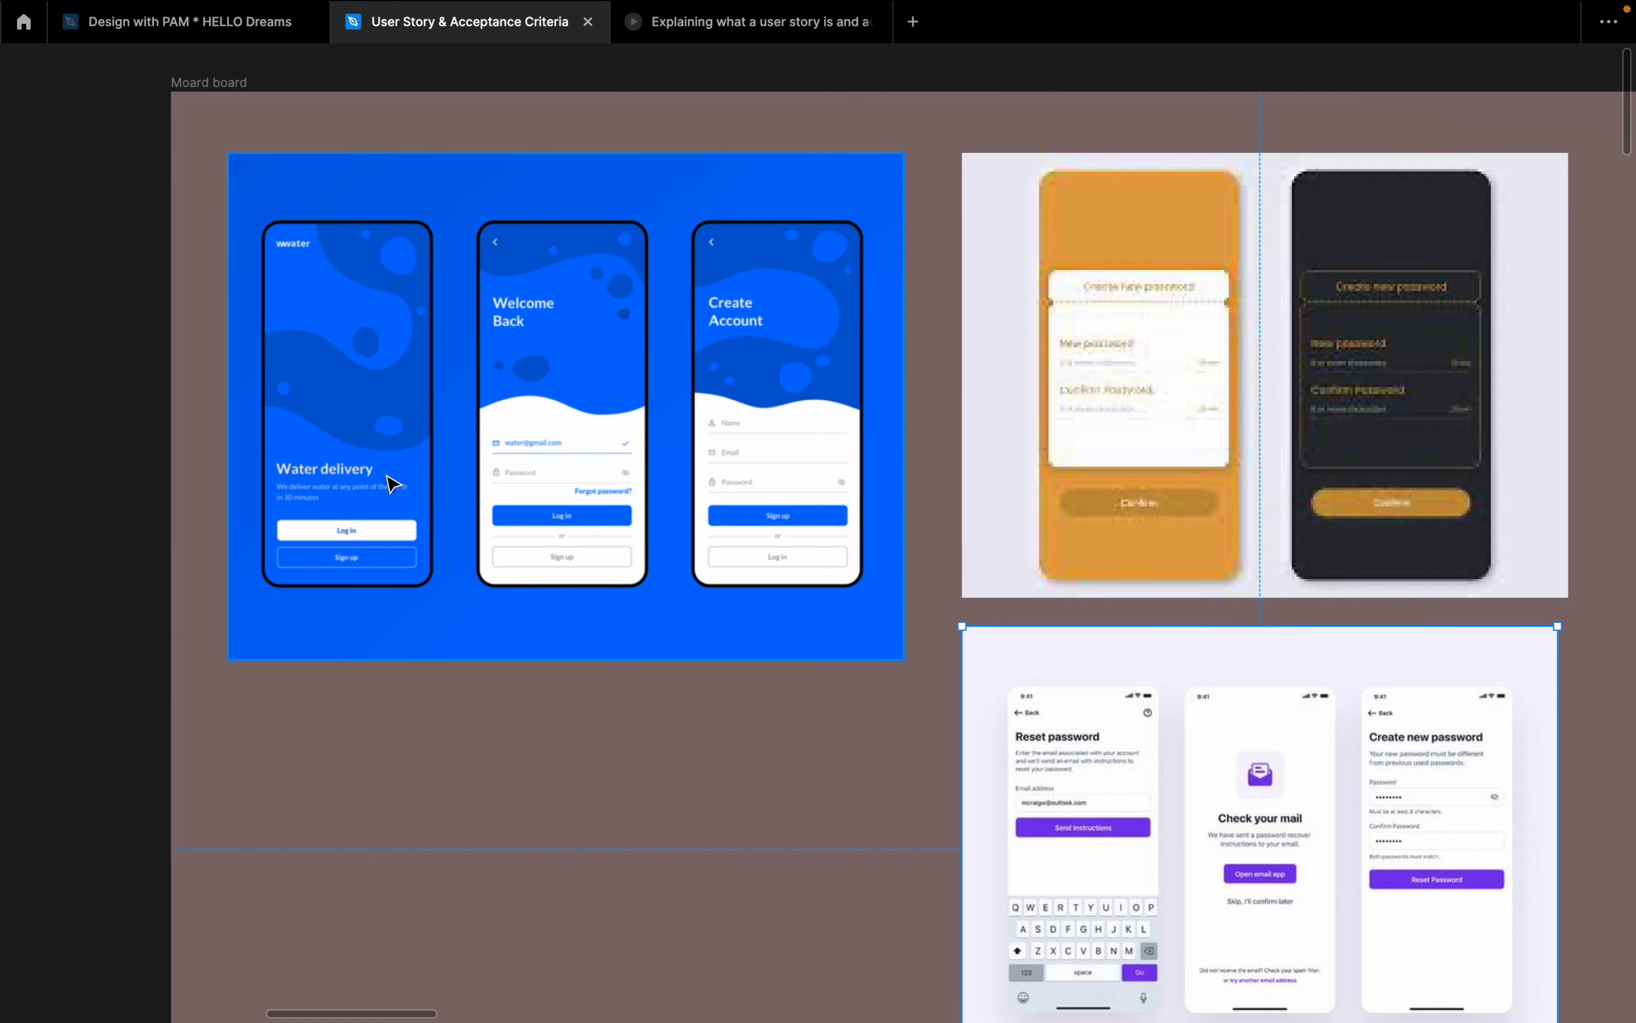
pyautogui.scroll(-3, 394, 483)
pyautogui.scroll(3, 960, 423)
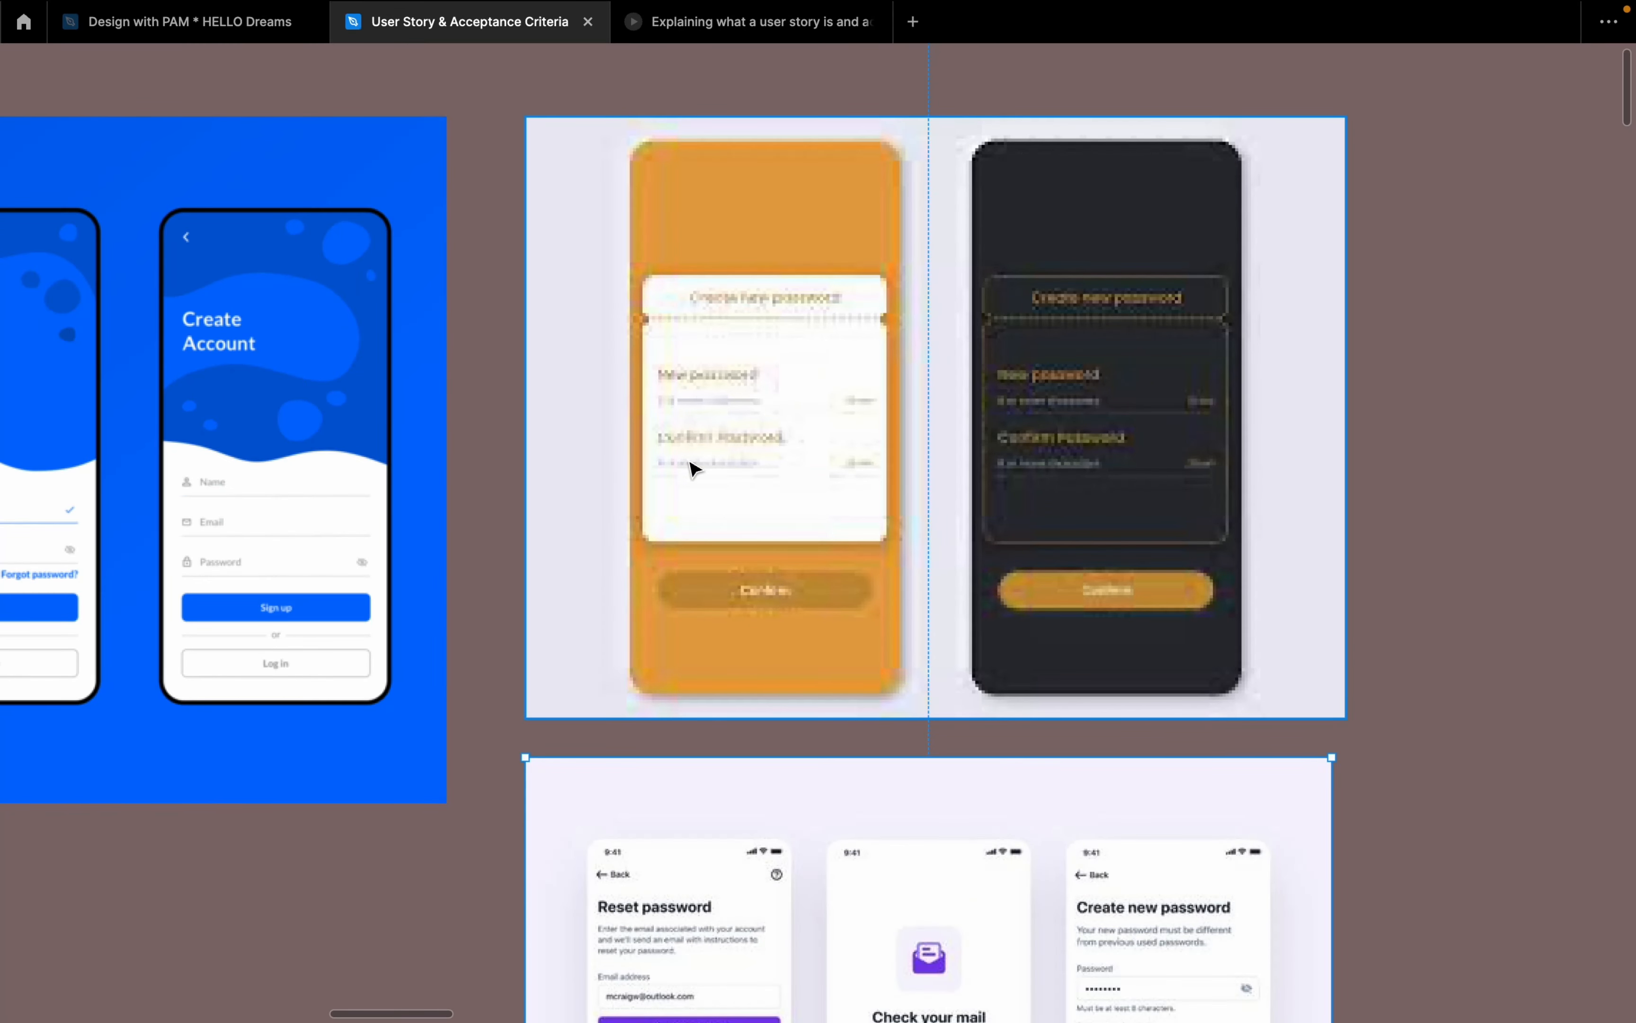
pyautogui.scroll(-3, 900, 414)
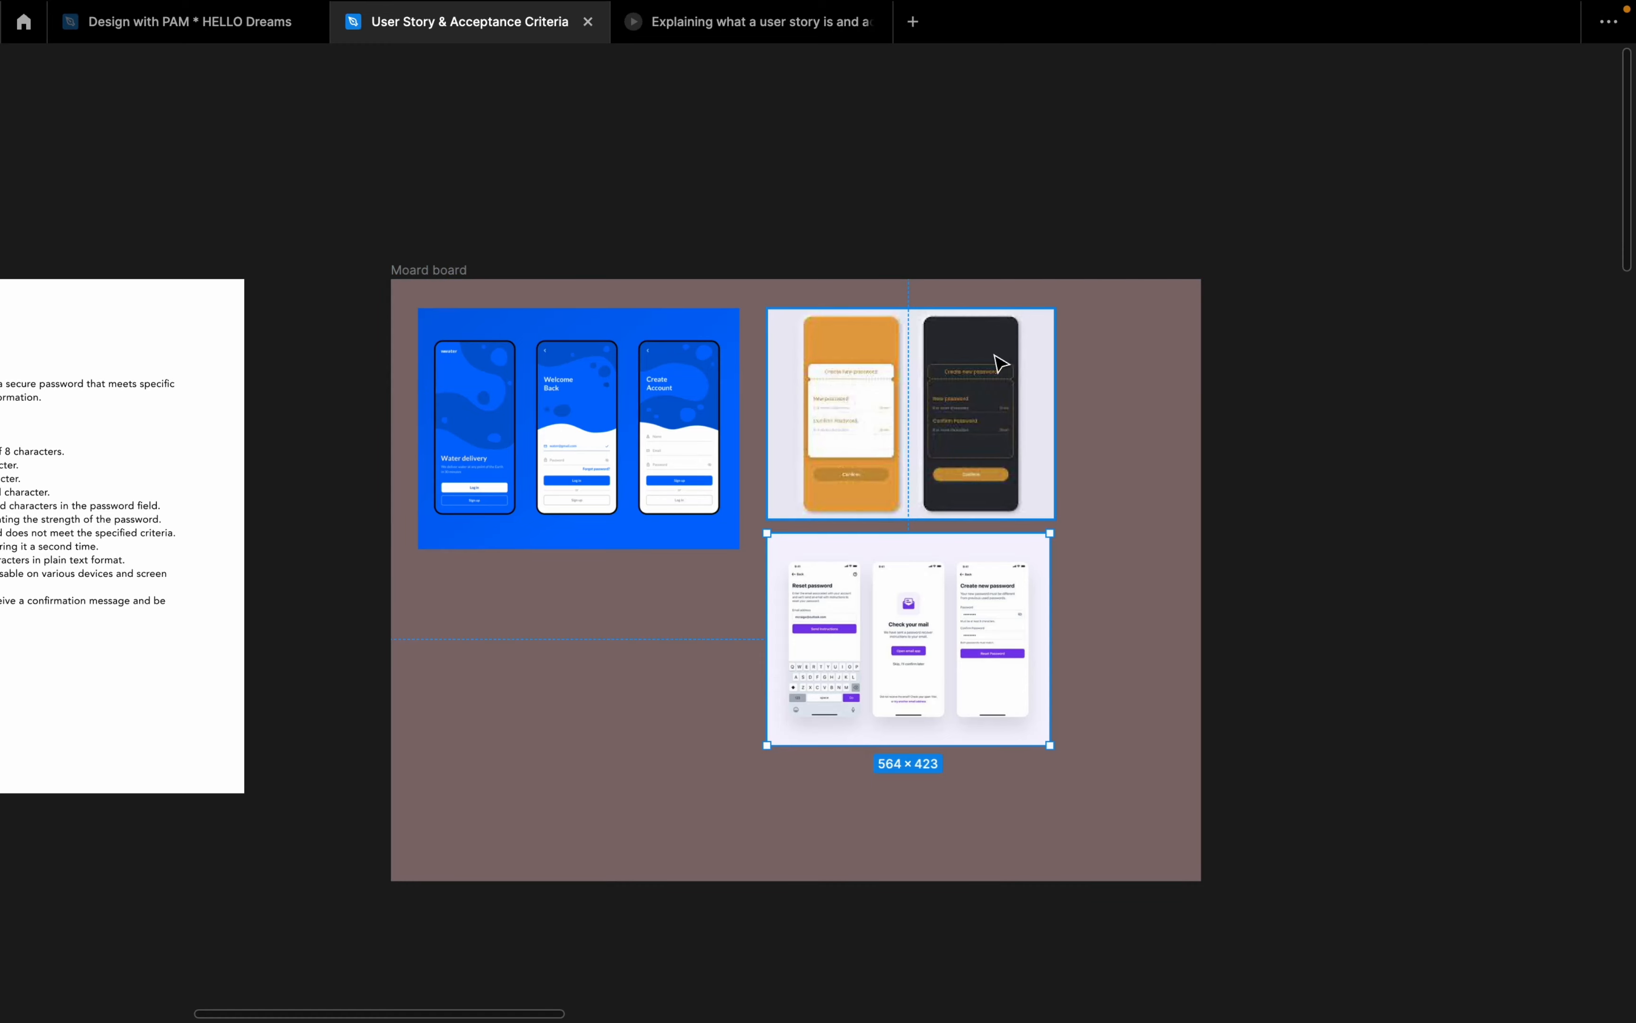
pyautogui.scroll(5, 1042, 450)
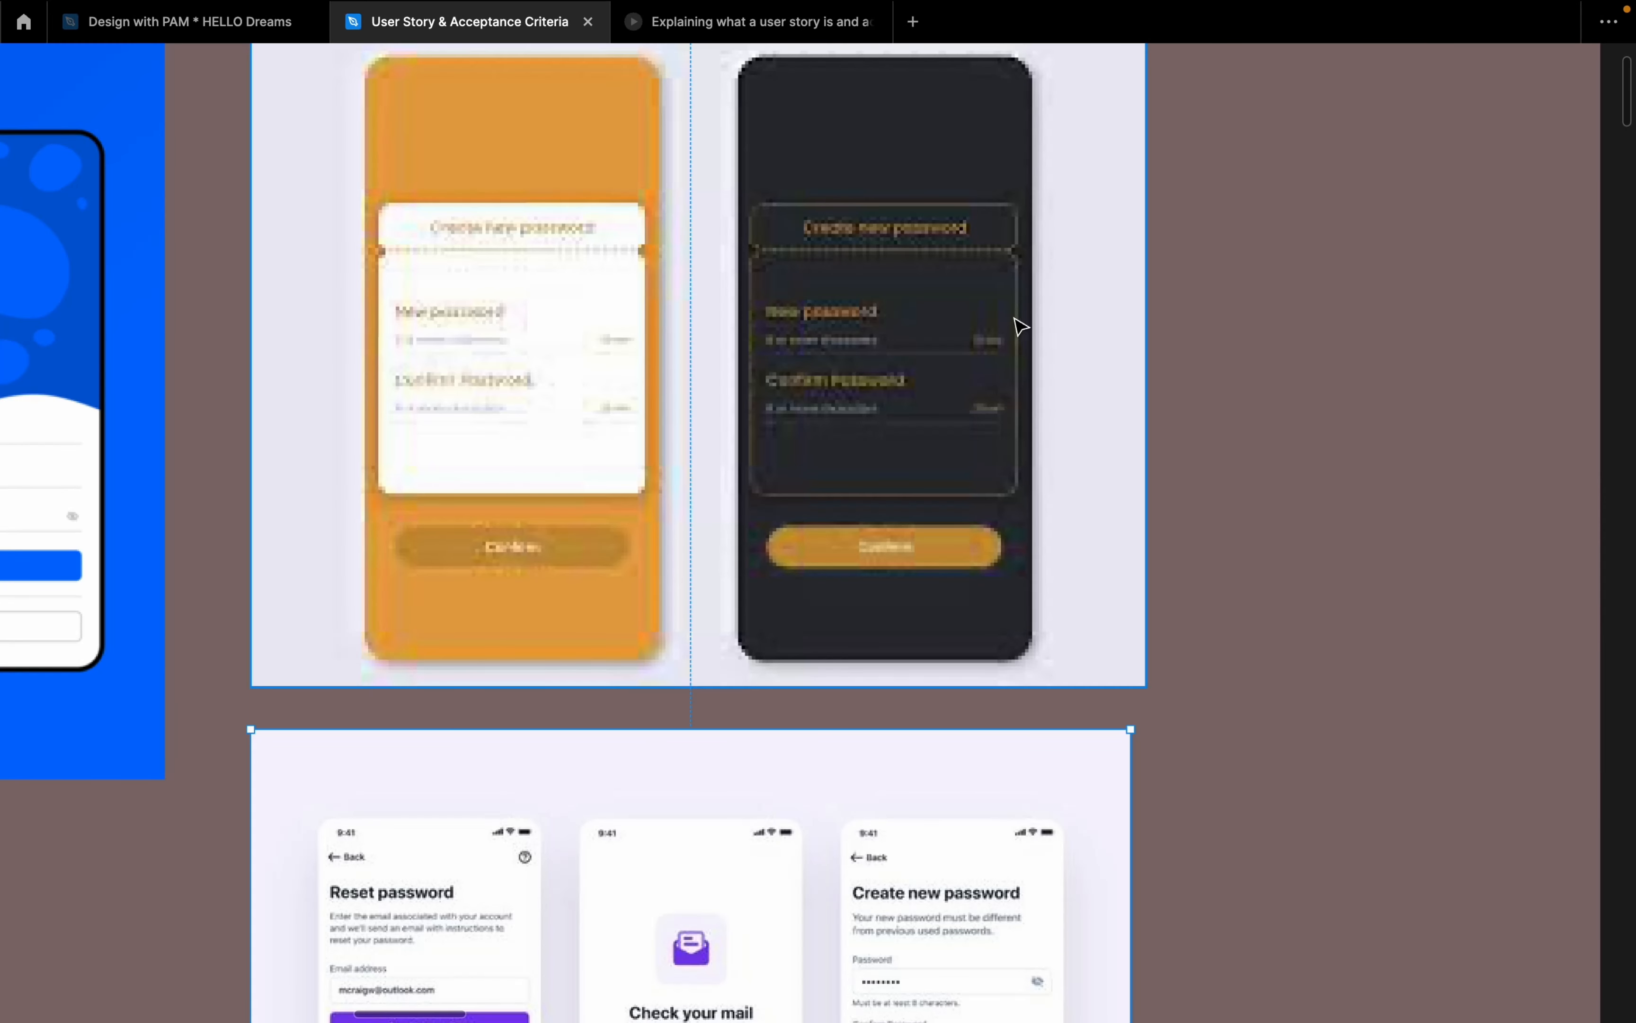
pyautogui.scroll(-1, 957, 431)
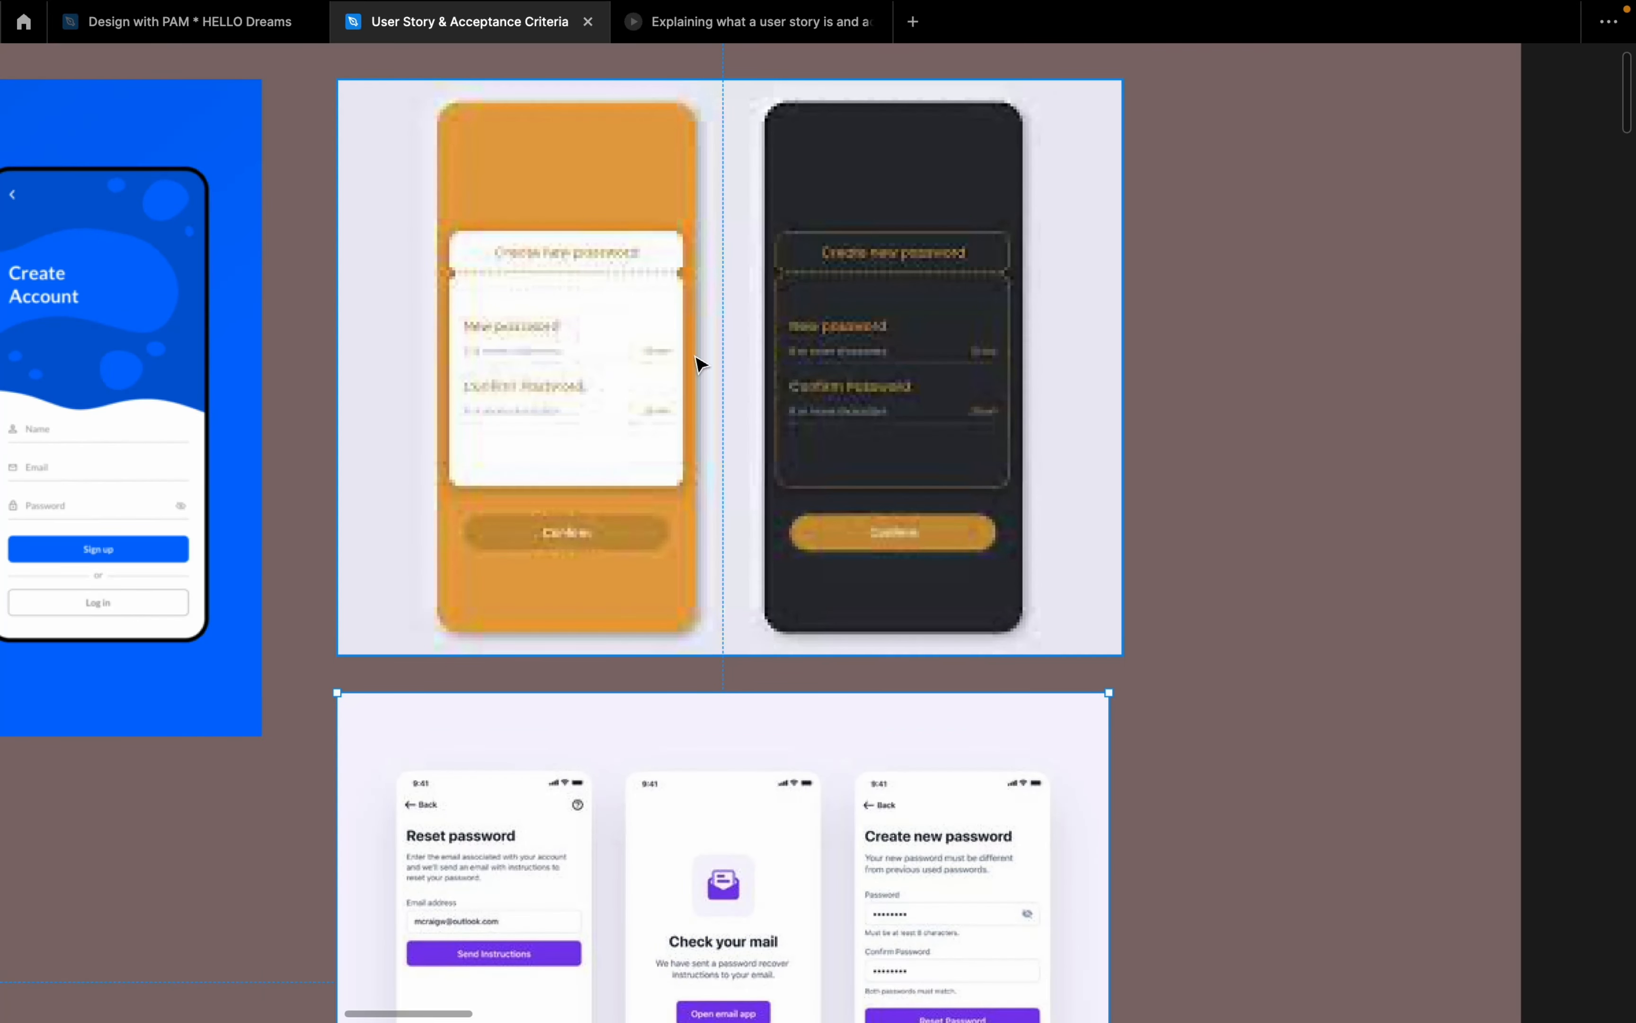
pyautogui.scroll(2, 779, 328)
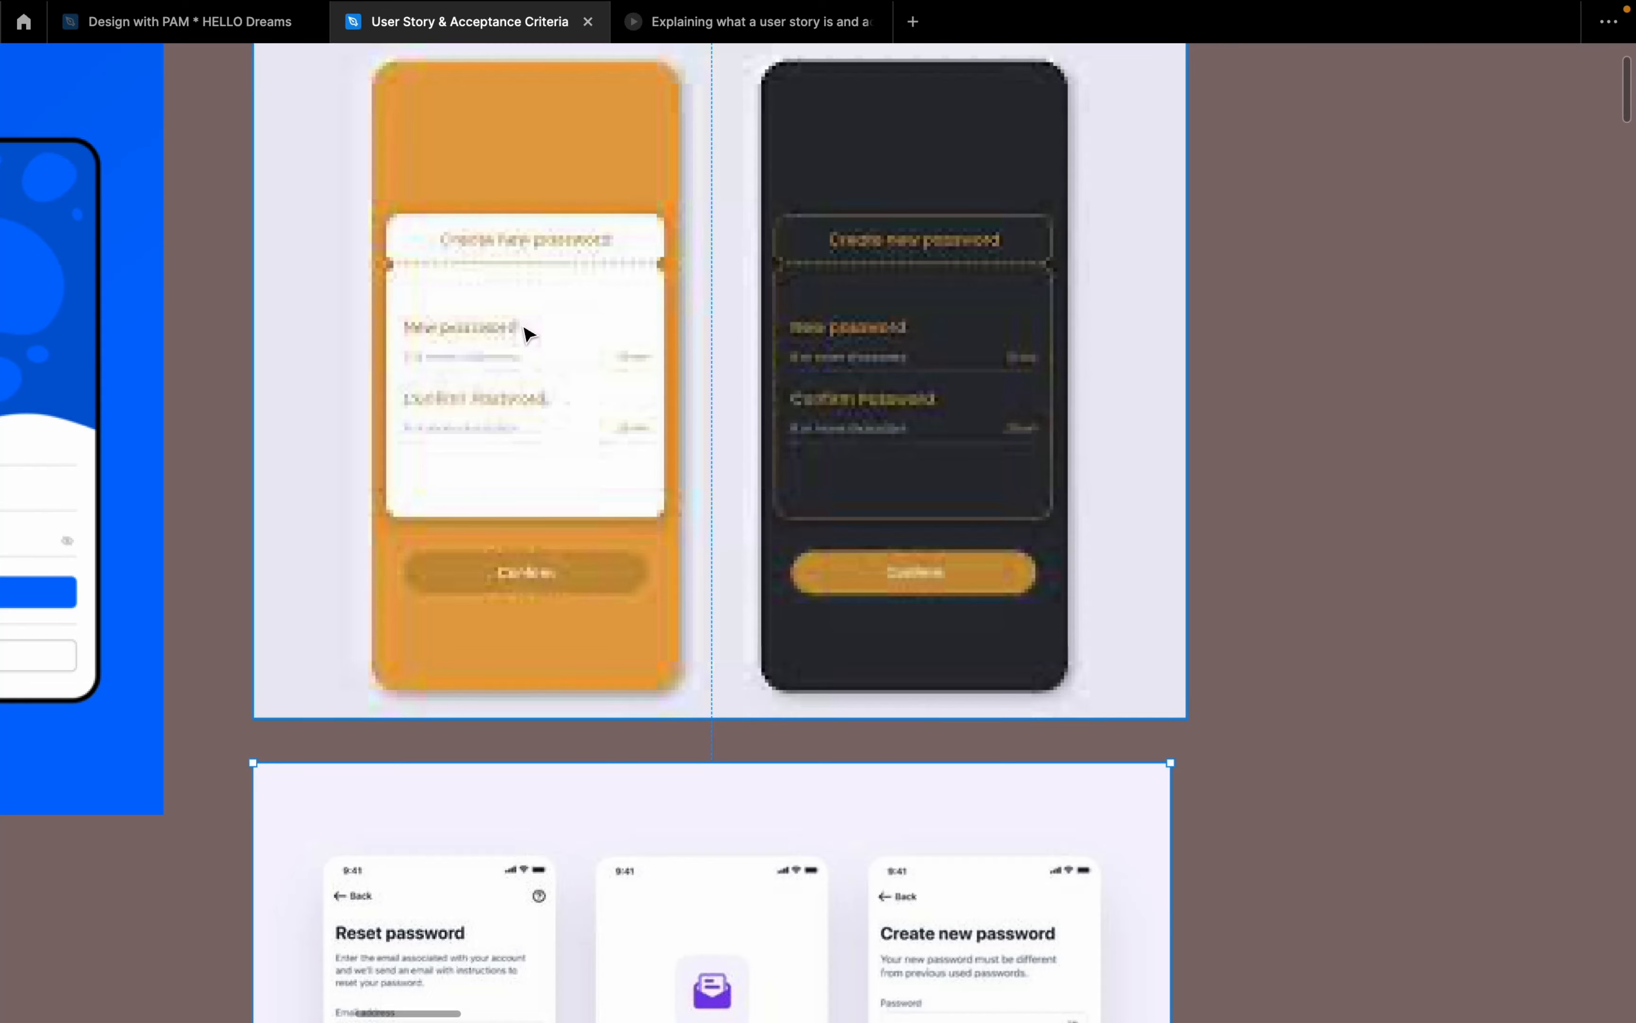
pyautogui.scroll(-5, 756, 369)
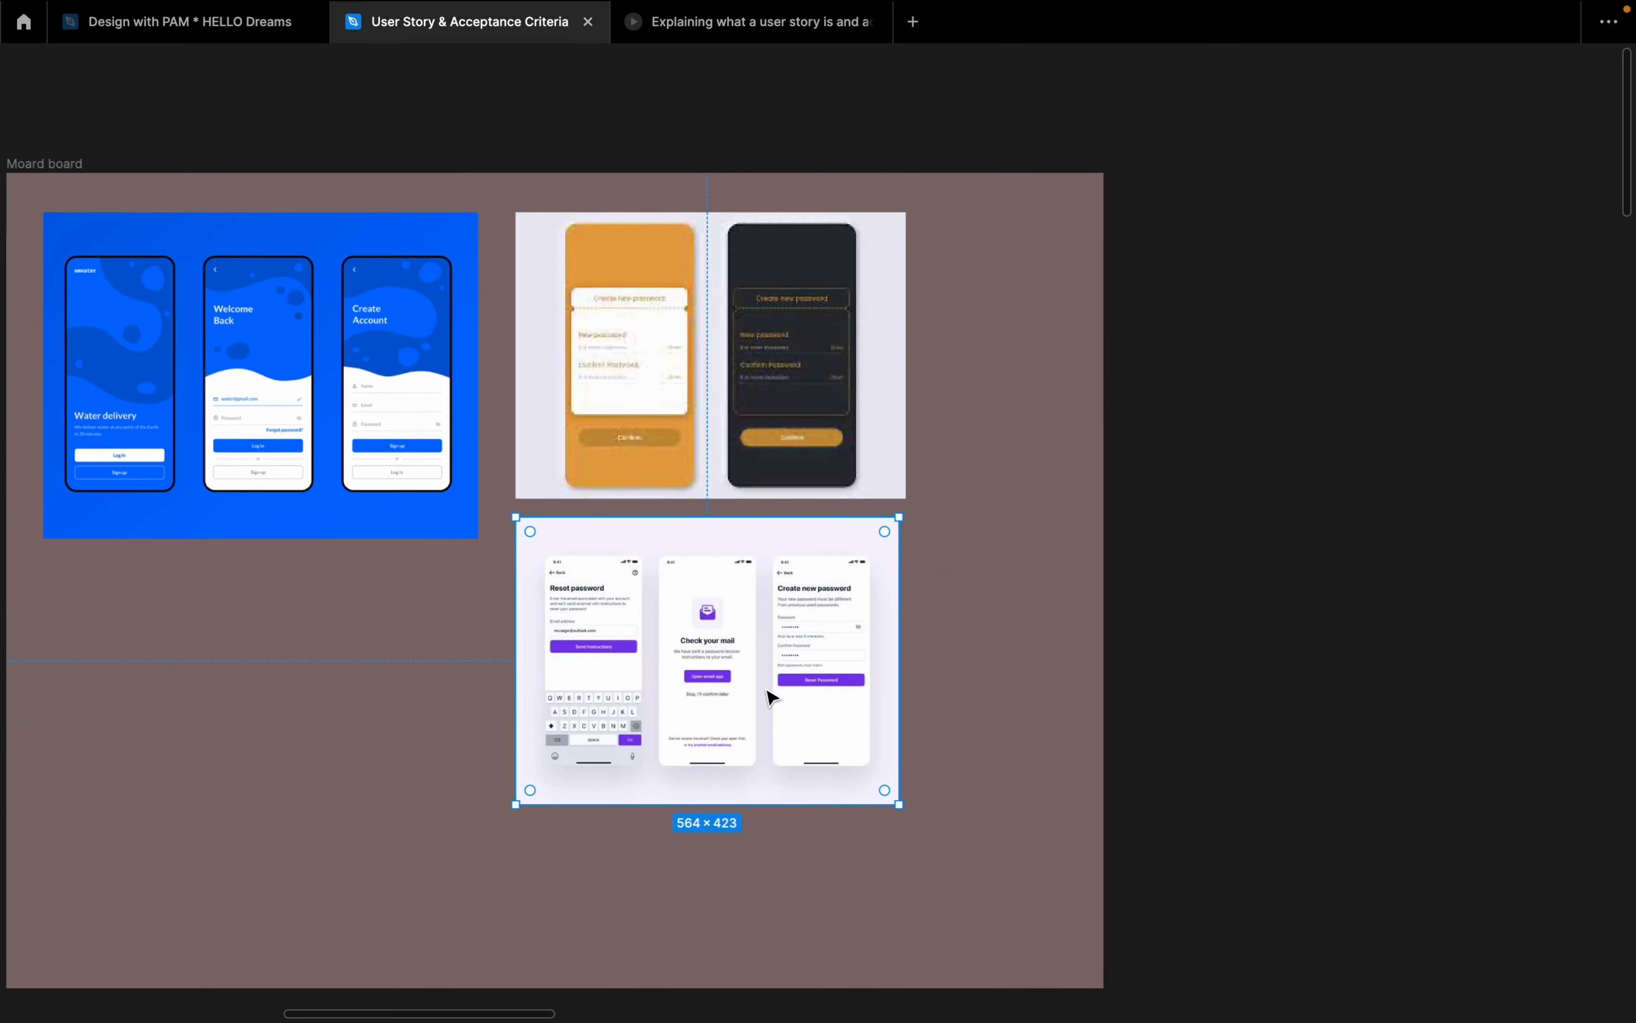
# Step: Examine the purple reset-password mockup, especially the password fields and hint texts on its Create new password screen
pyautogui.scroll(4, 675, 616)
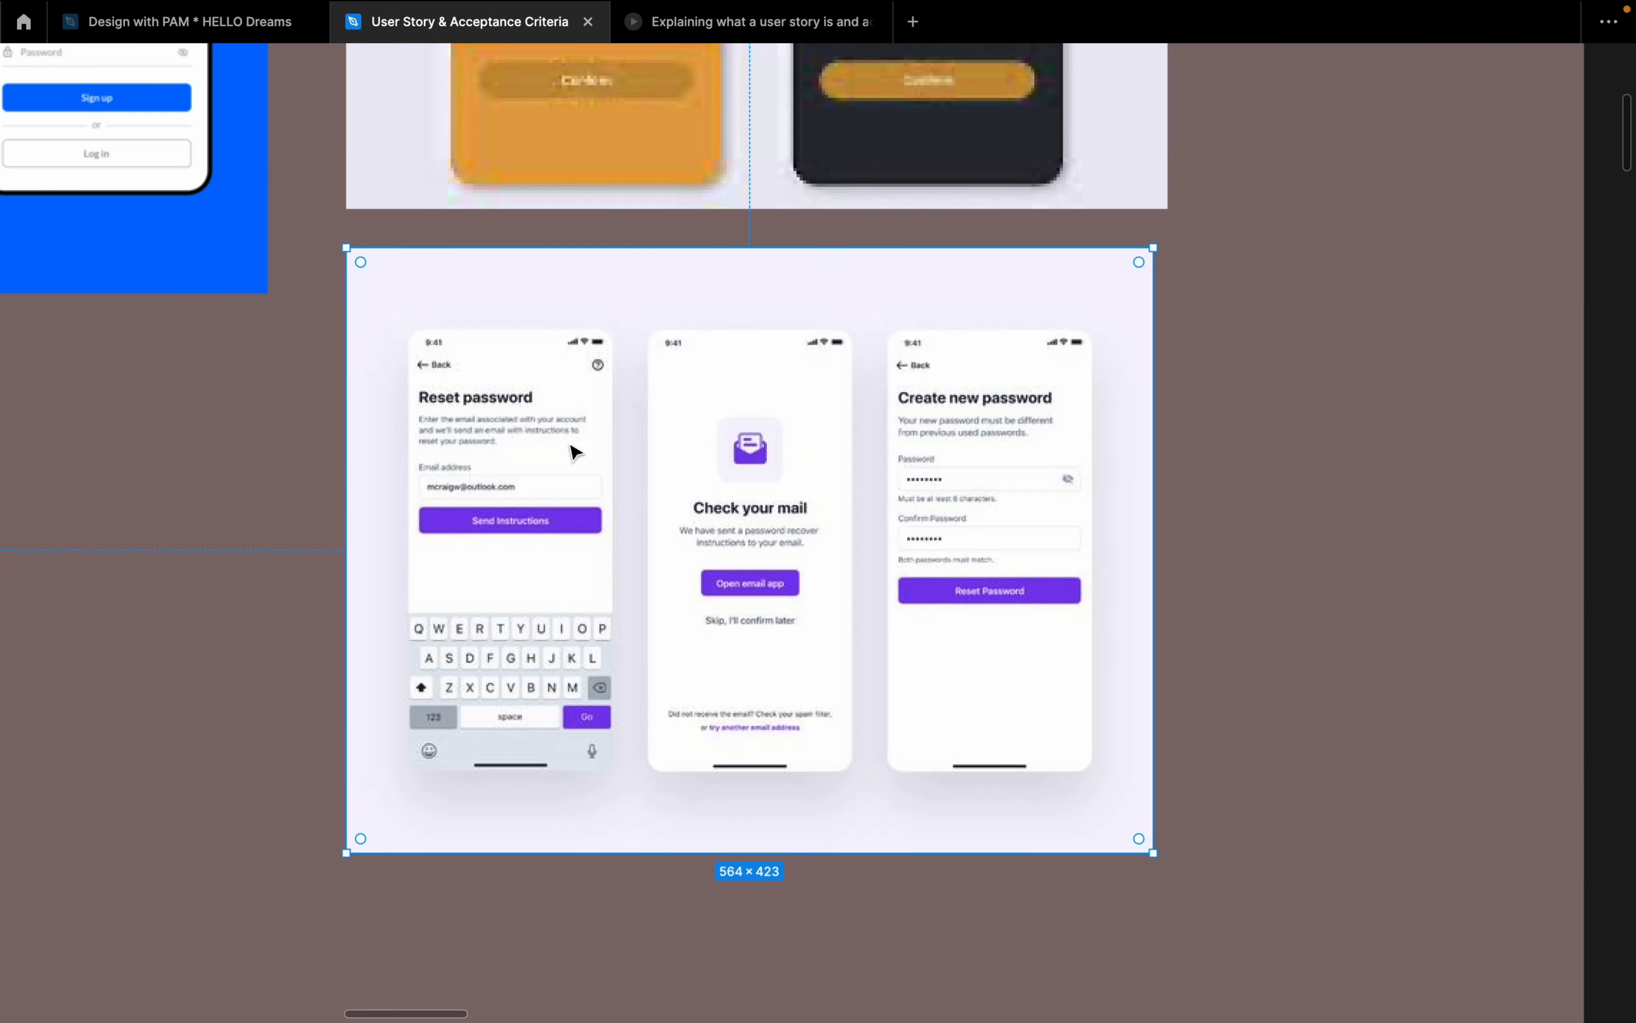
pyautogui.scroll(3, 896, 474)
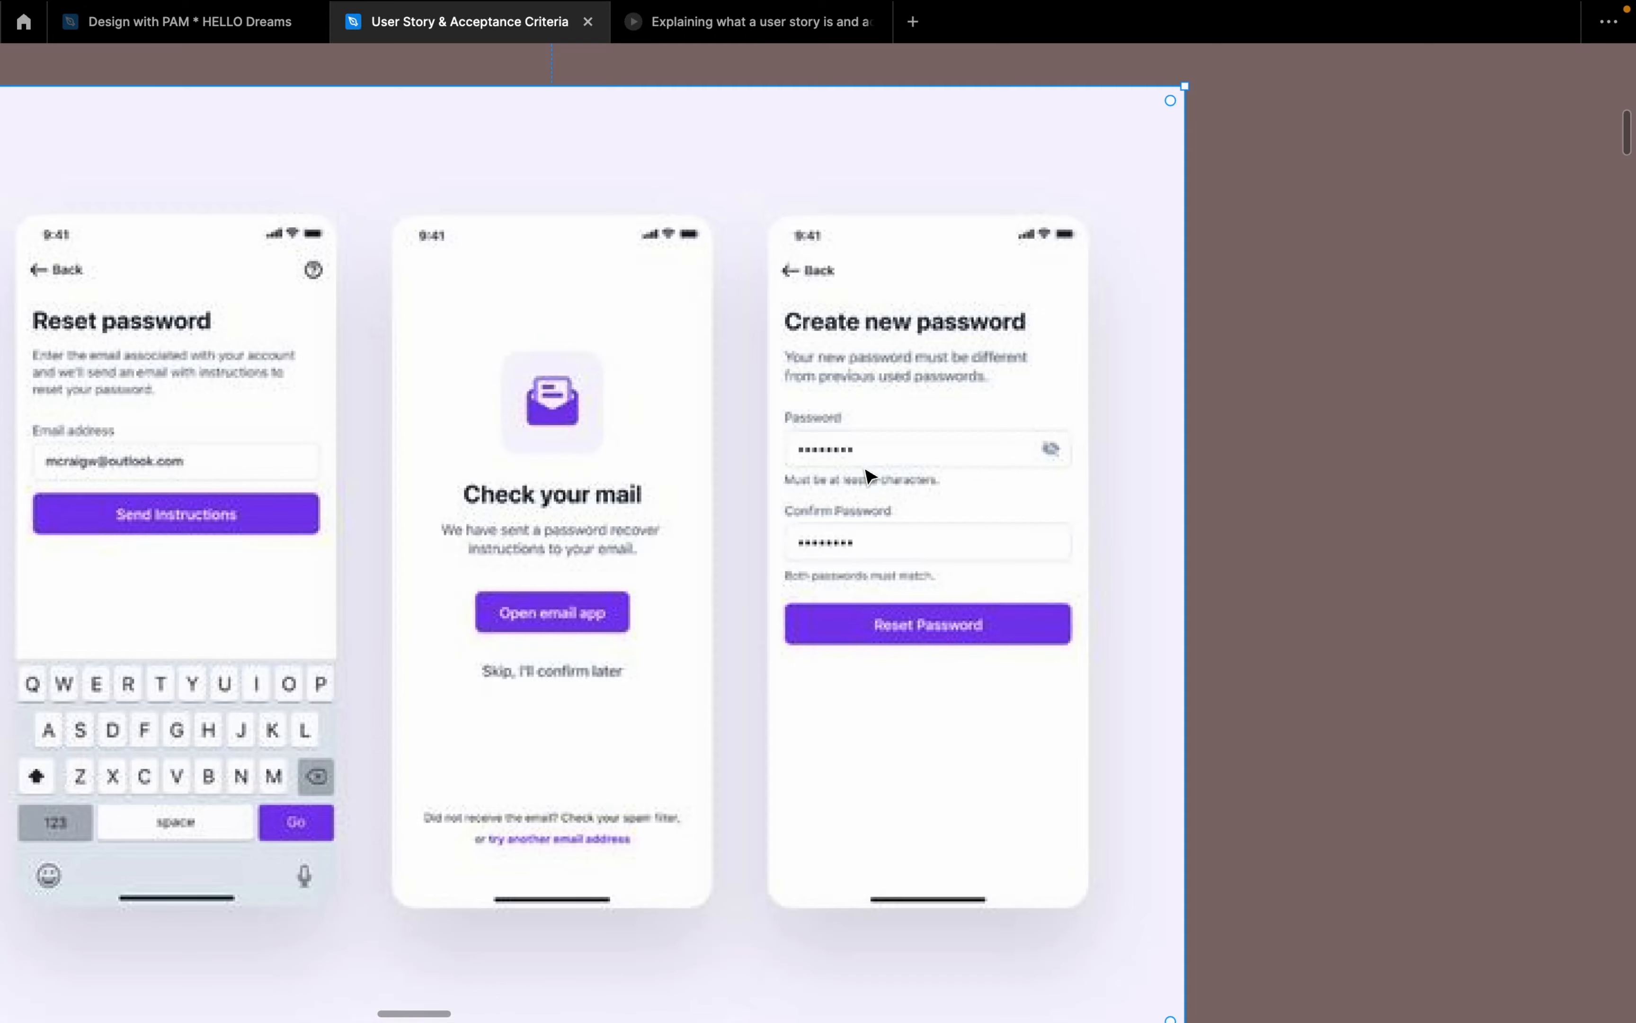
pyautogui.scroll(3, 869, 473)
pyautogui.scroll(-4, 917, 440)
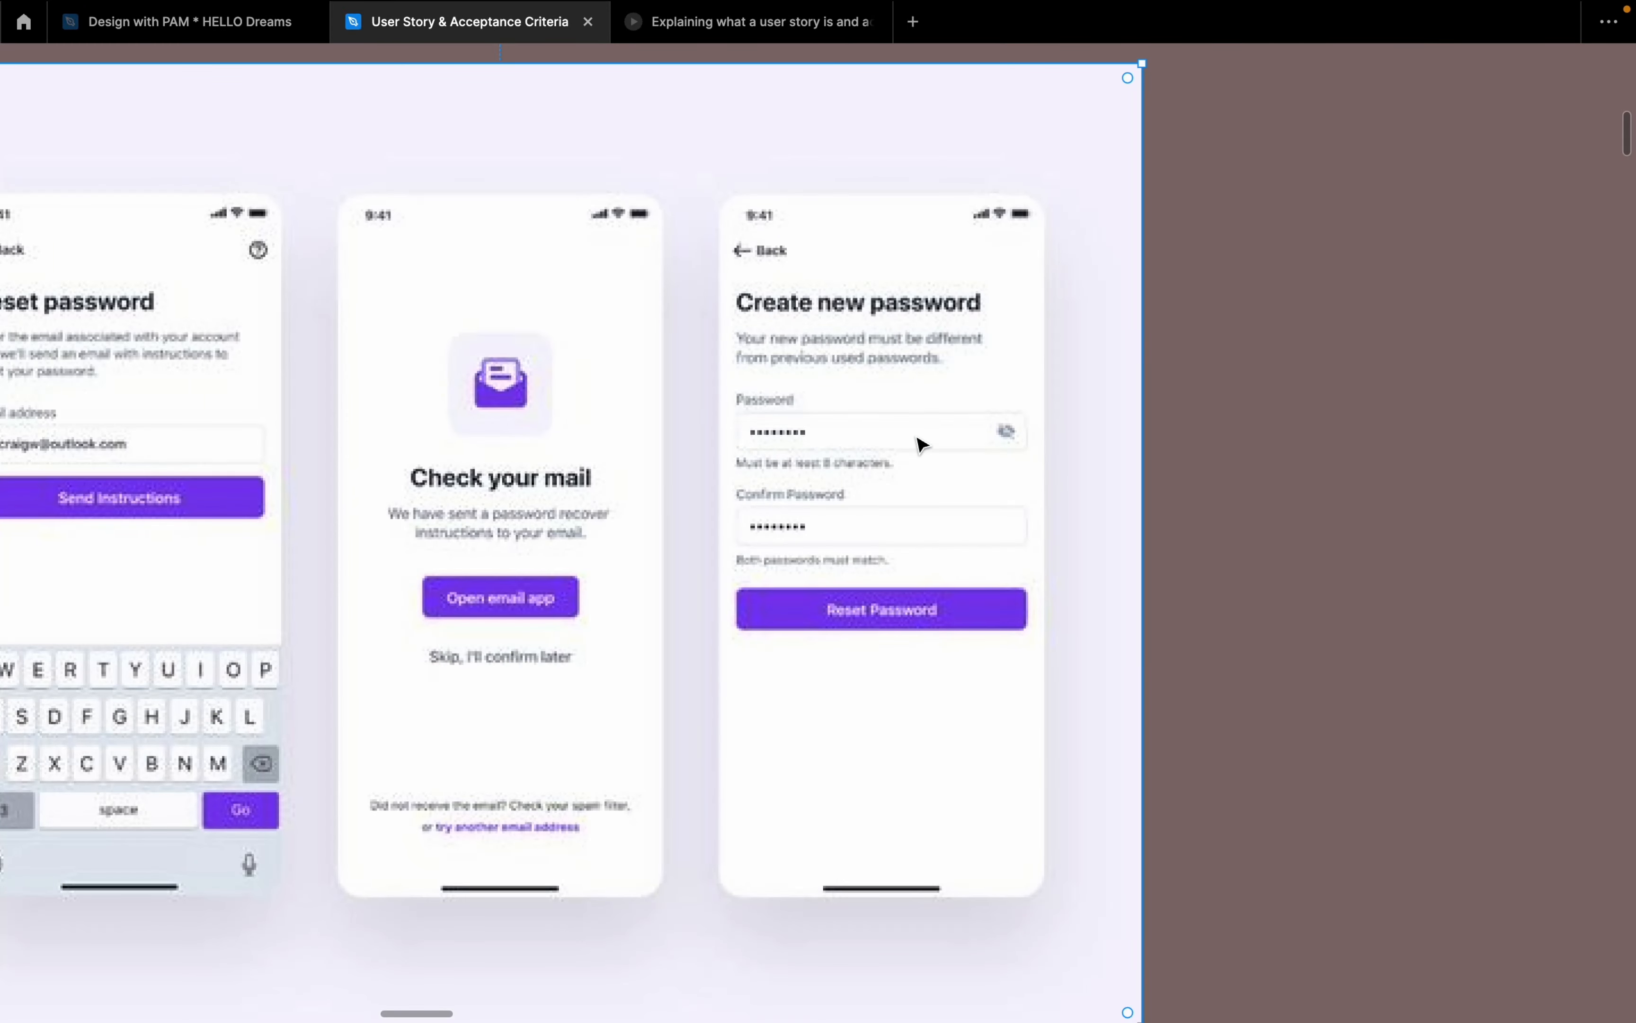
pyautogui.scroll(-3, 918, 451)
pyautogui.scroll(2, 917, 450)
pyautogui.scroll(2, 877, 468)
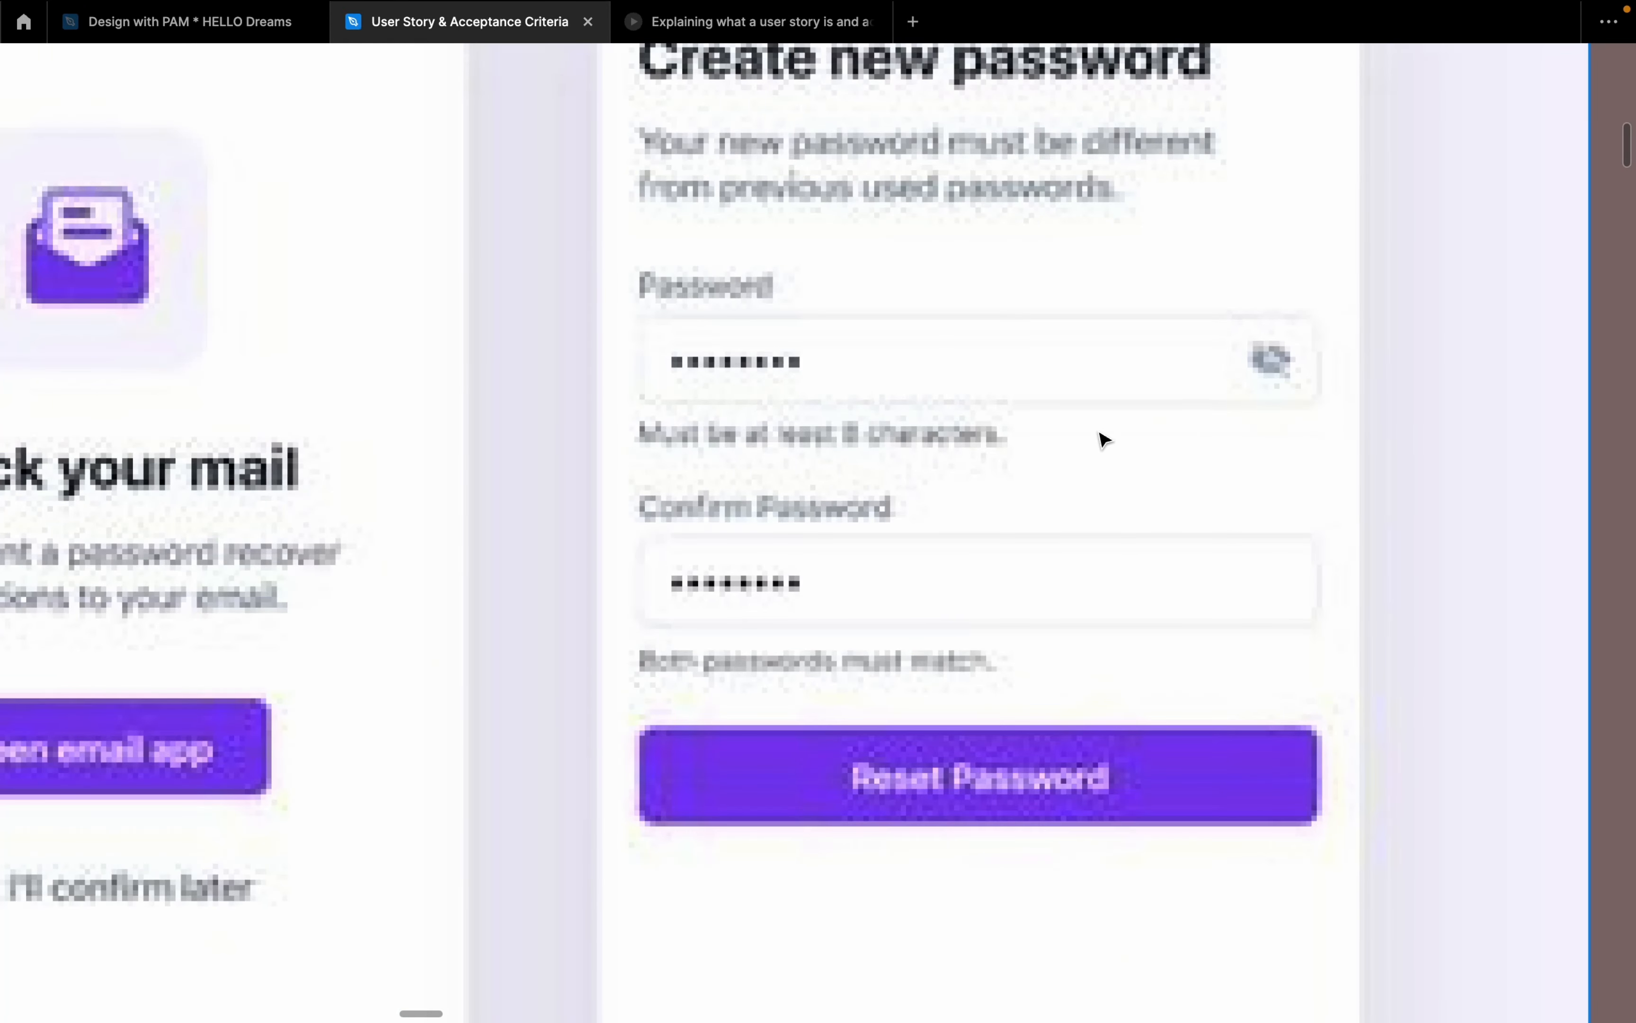
# Step: Compare the acceptance criteria with the purple mockup's Create new password screen, including its show/hide toggle
pyautogui.scroll(-6, 1103, 440)
pyautogui.scroll(-3, 880, 500)
pyautogui.scroll(4, 274, 392)
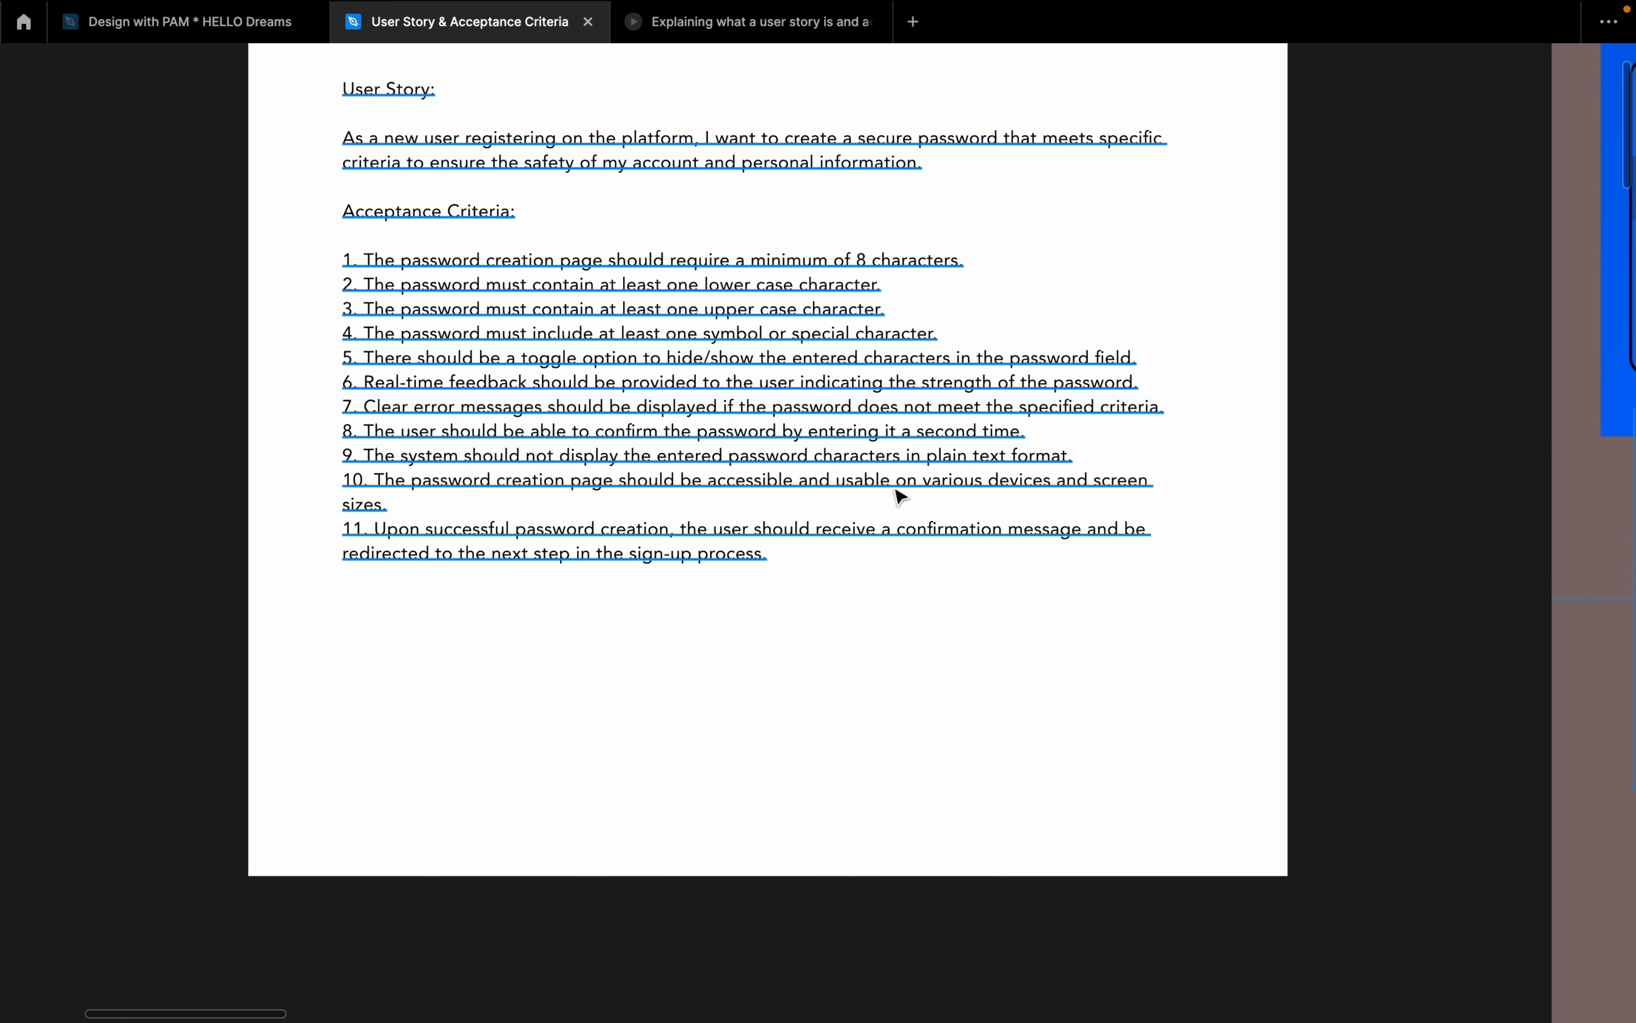
pyautogui.scroll(-4, 521, 472)
pyautogui.scroll(-1, 800, 511)
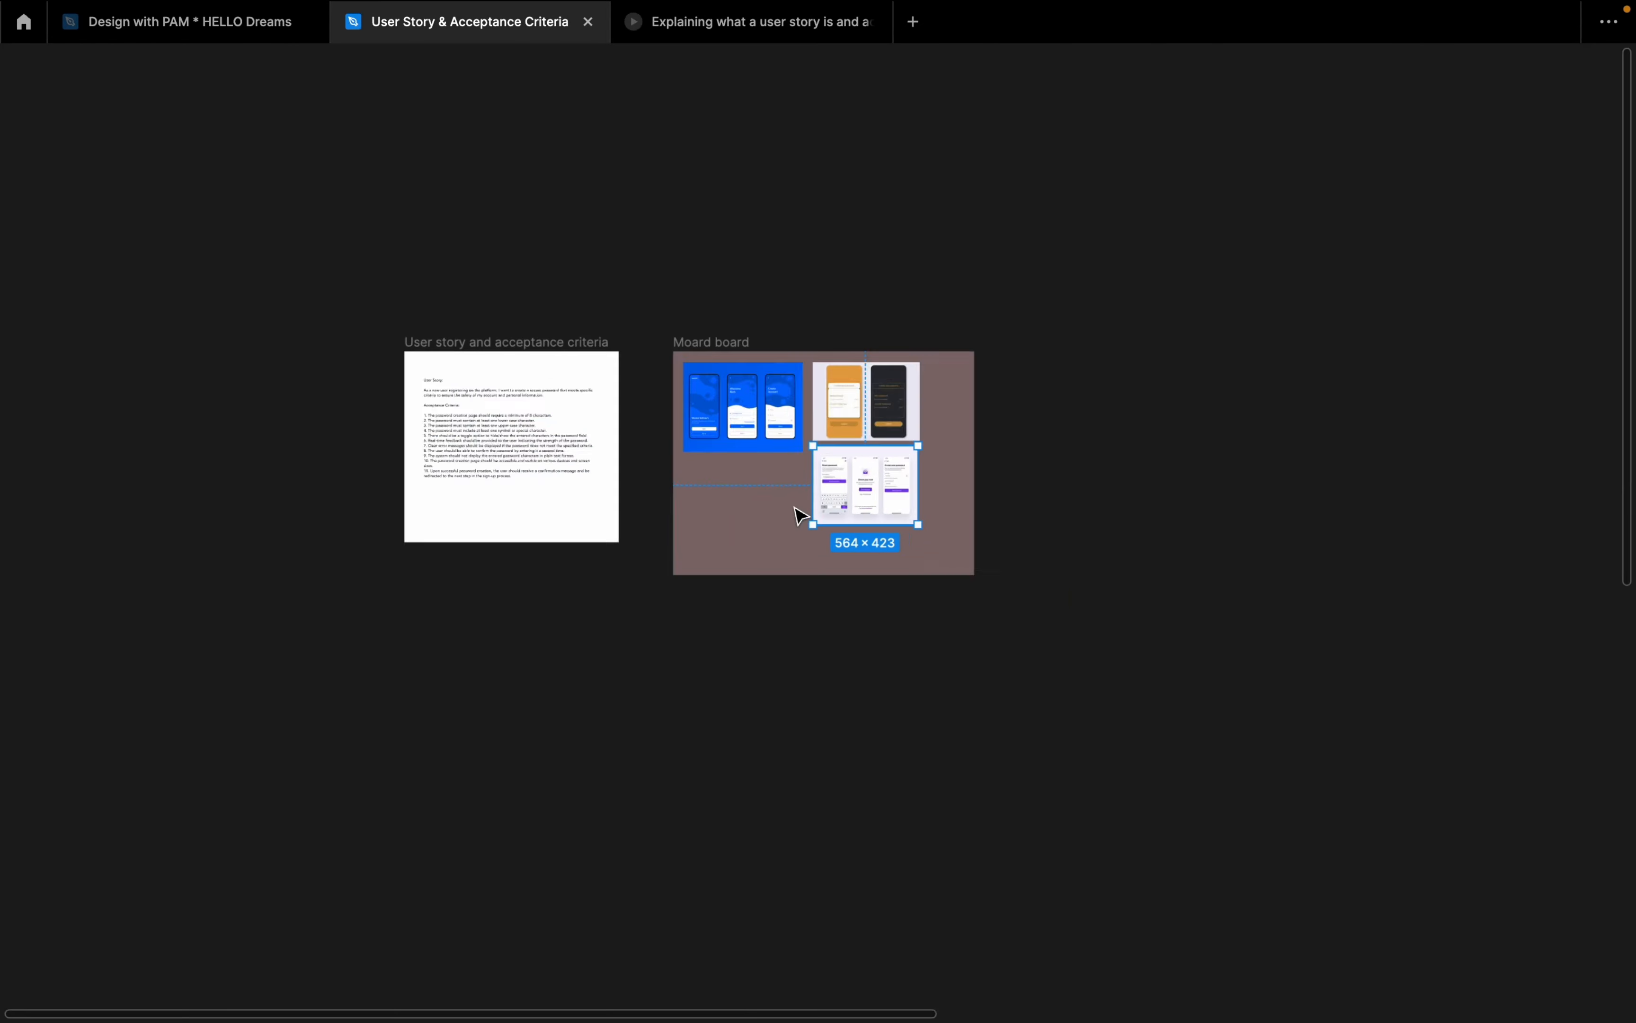
pyautogui.scroll(8, 800, 511)
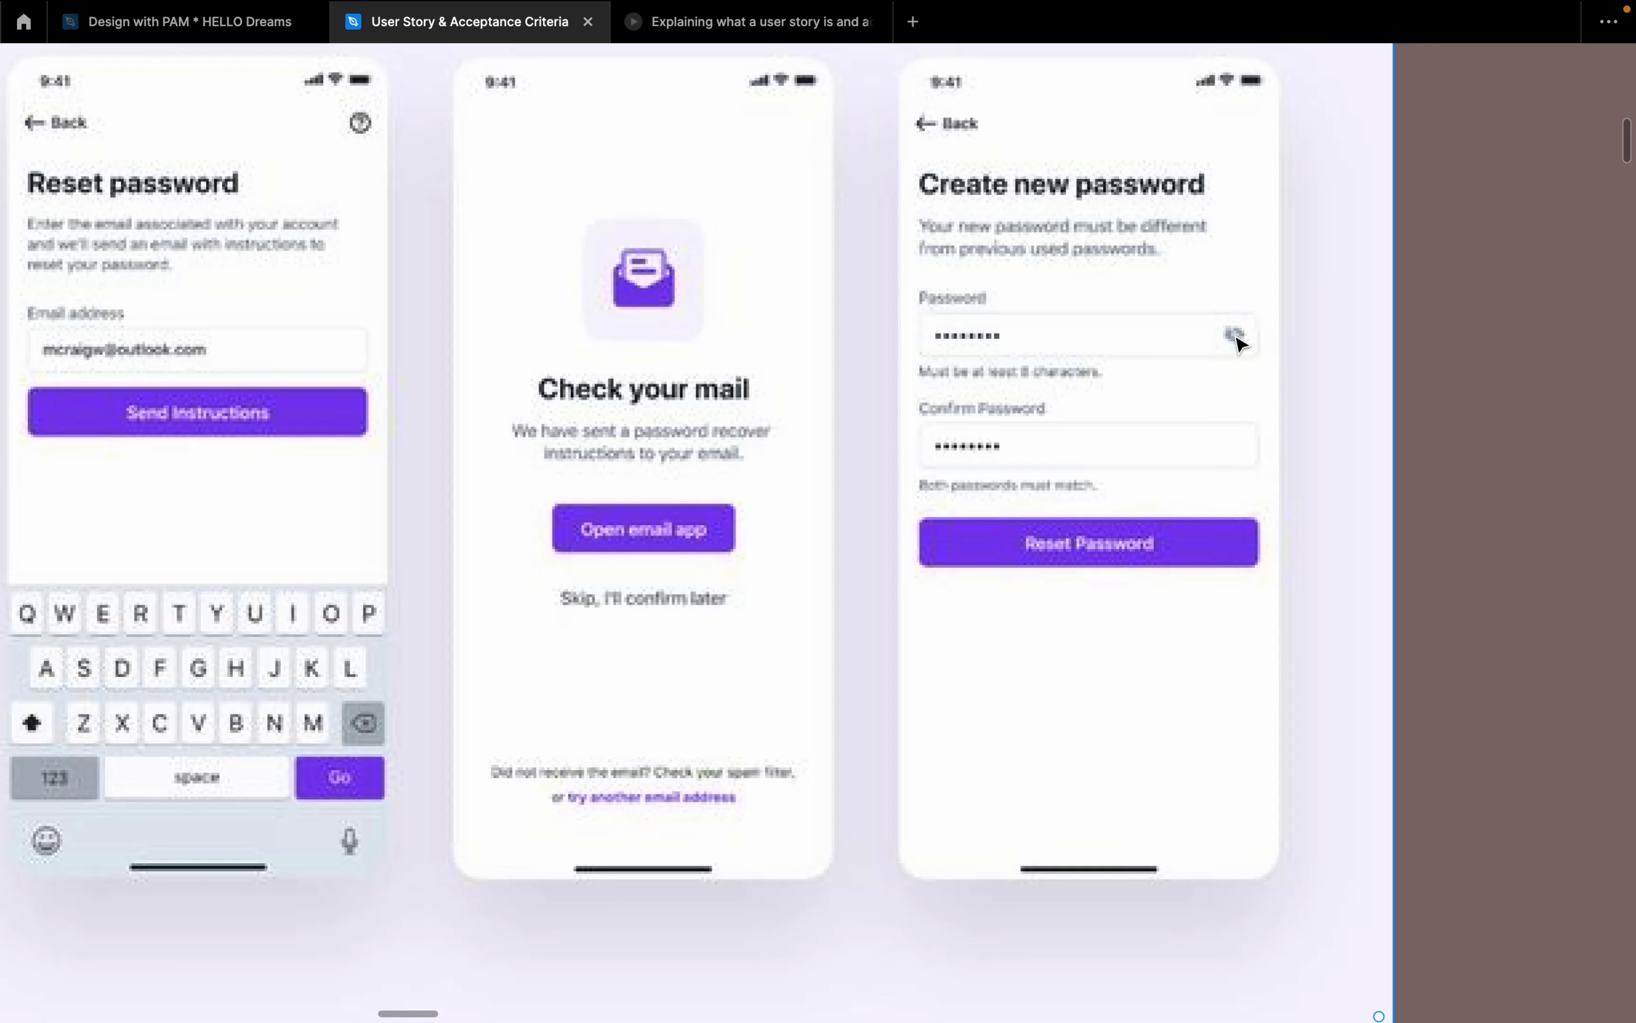
# Step: Bring back the hidden editor interface around the canvas
pyautogui.scroll(-10, 682, 353)
pyautogui.hscroll(1, 1036, 346)
pyautogui.scroll(1, 1036, 346)
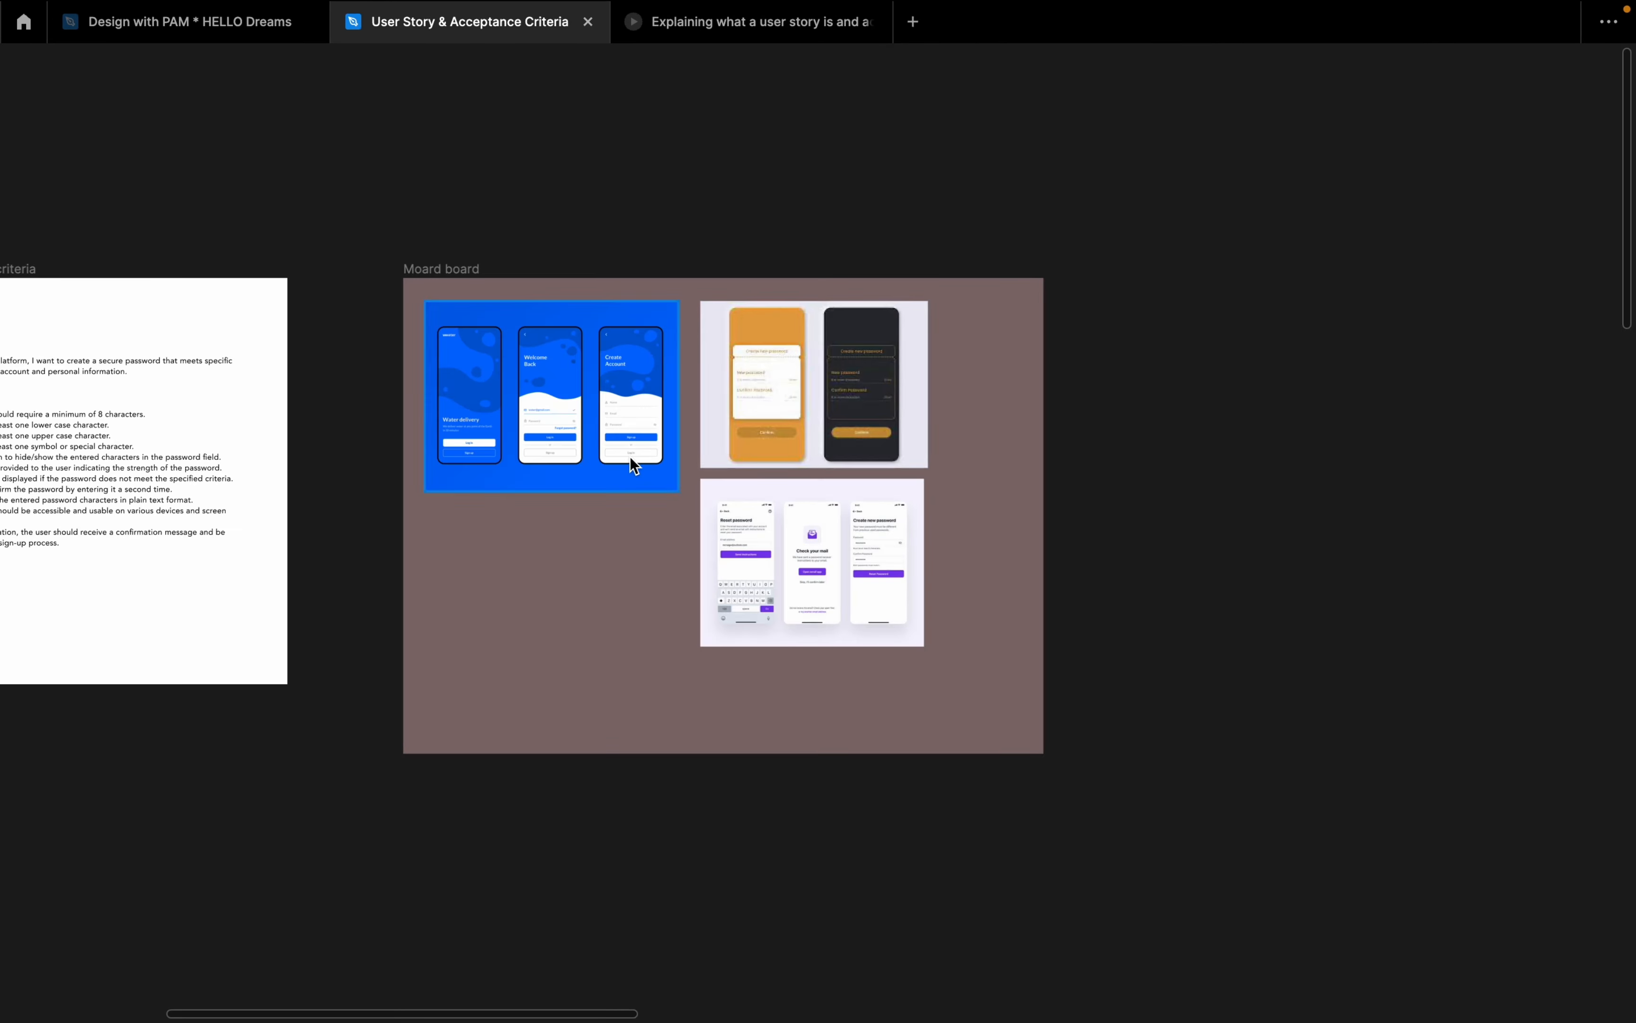
pyautogui.scroll(-5, 630, 456)
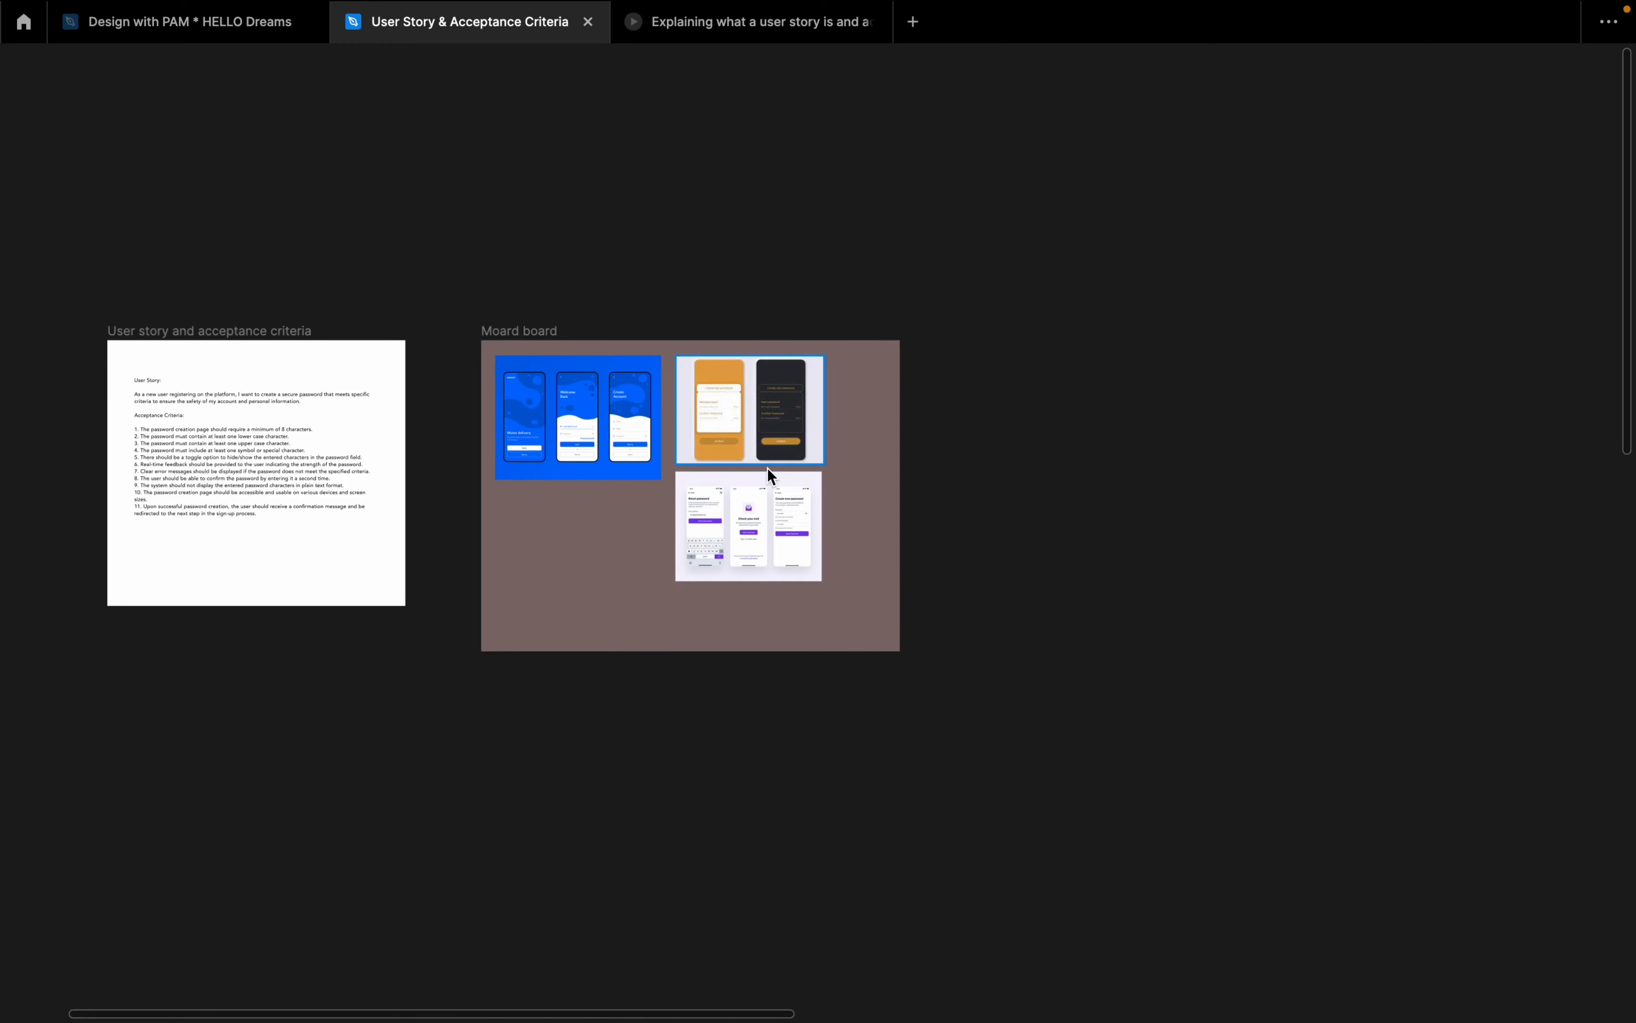
pyautogui.hscroll(5, 767, 468)
pyautogui.scroll(-2, 766, 469)
pyautogui.scroll(2, 842, 422)
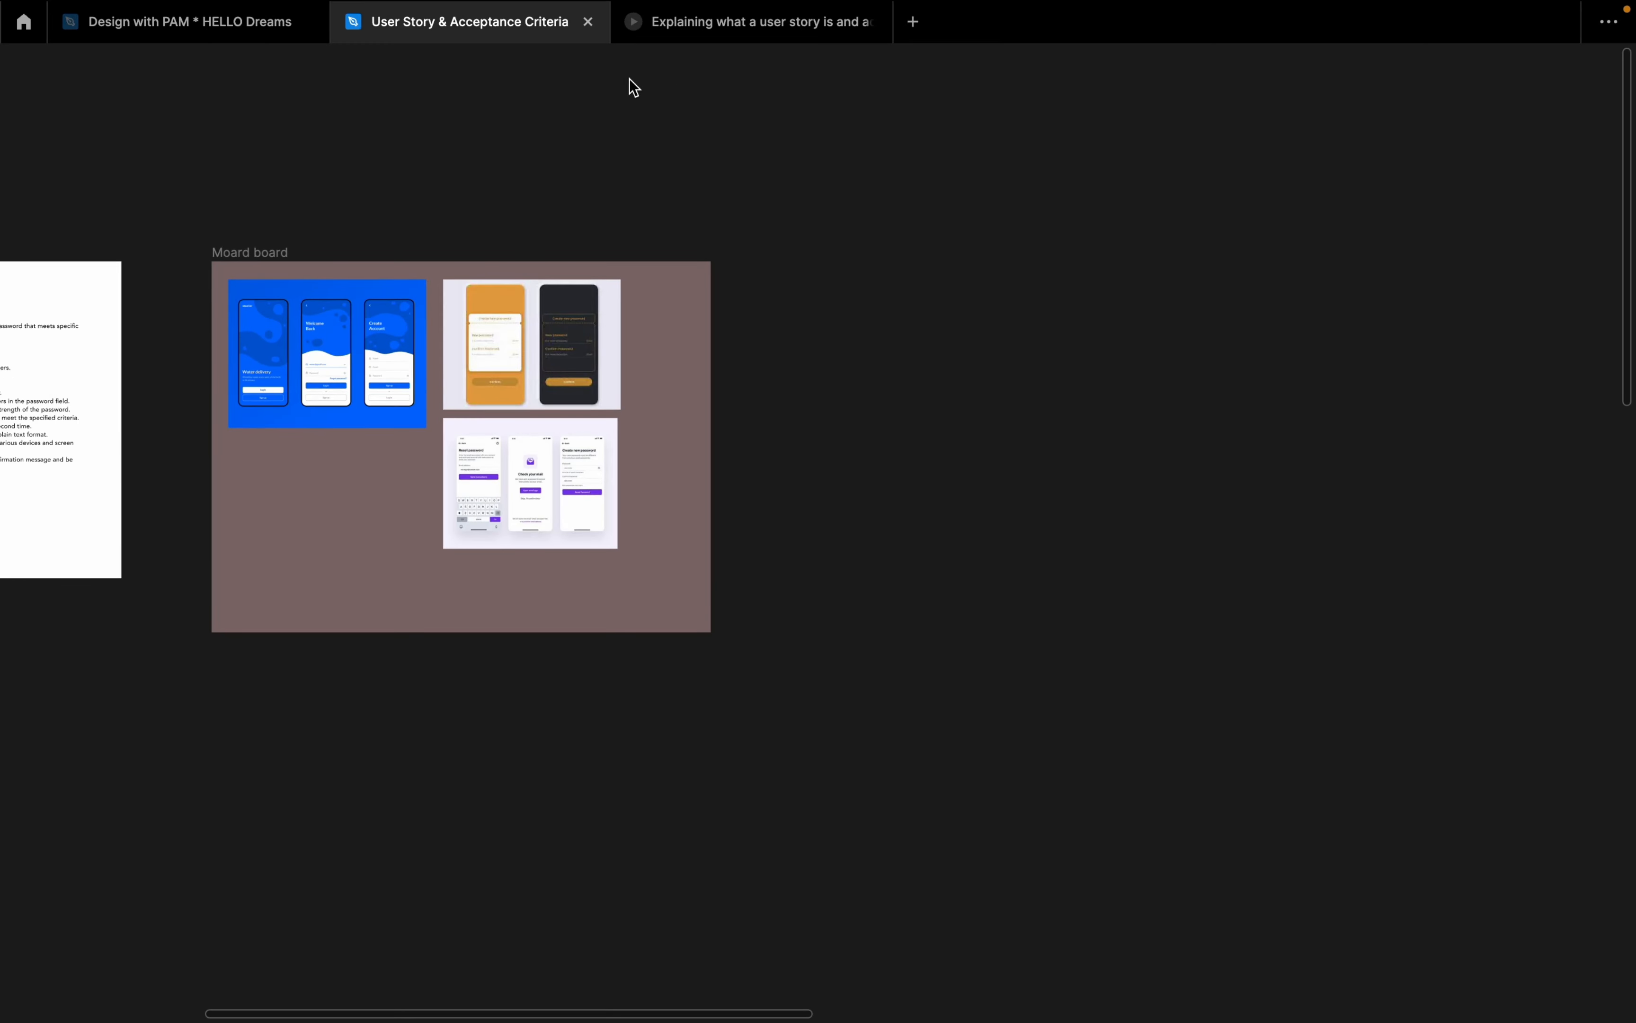
pyautogui.rightClick(896, 162)
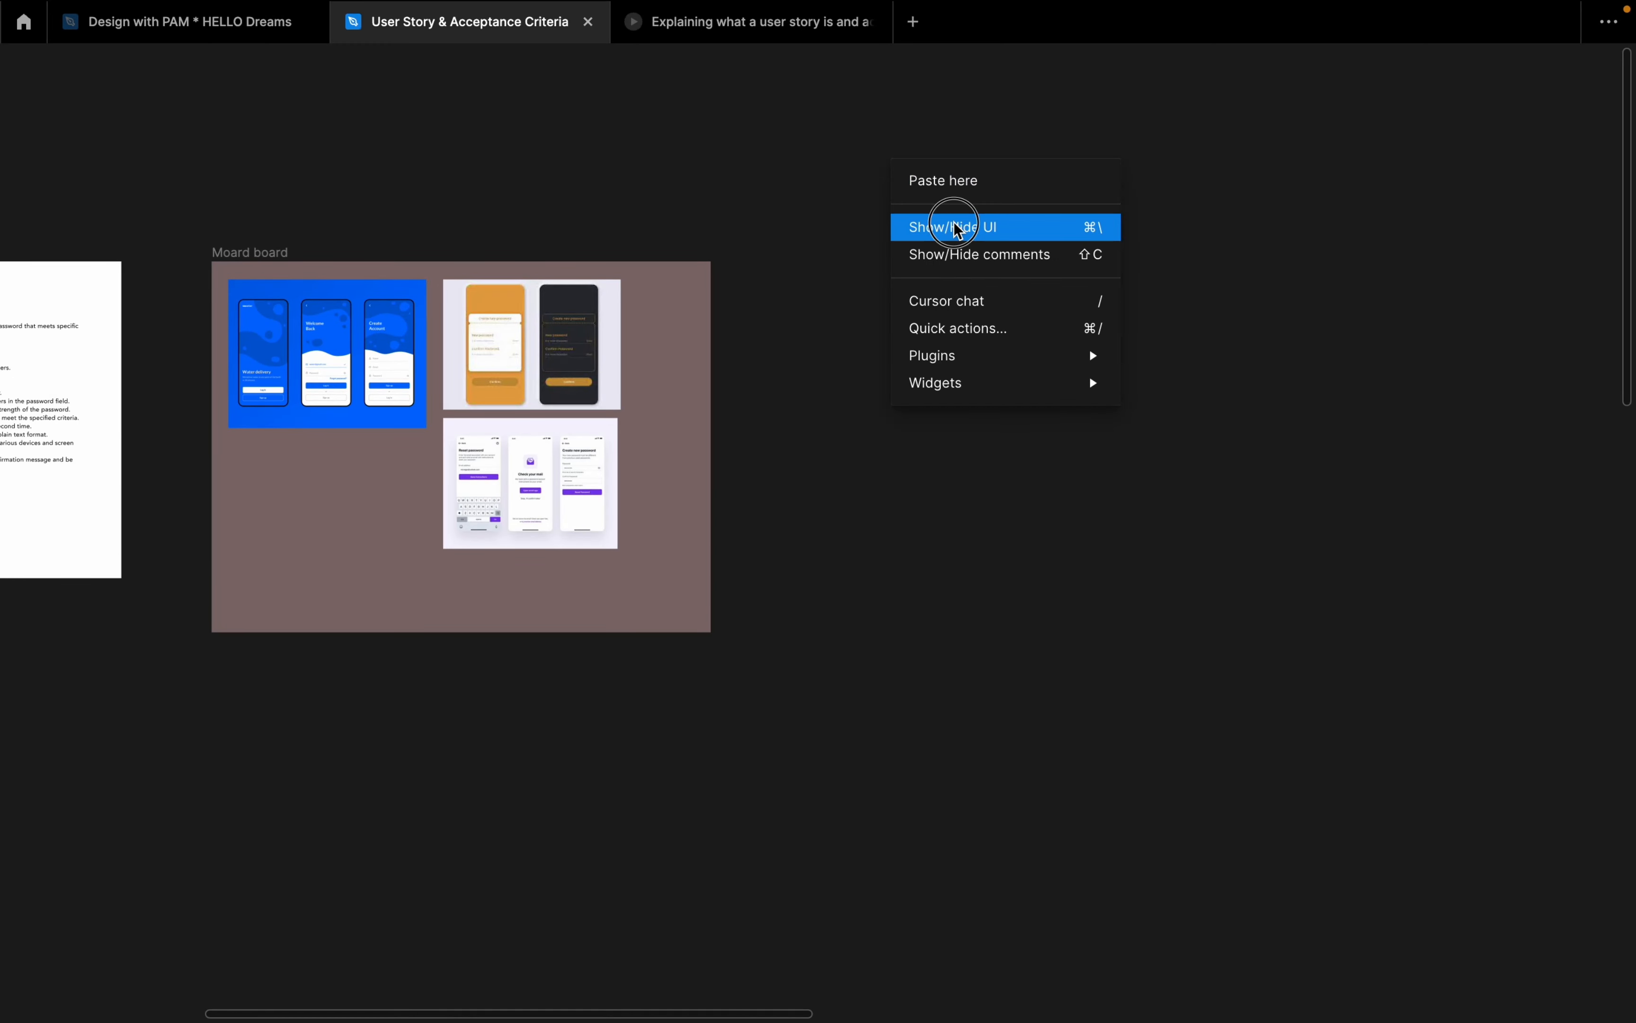
pyautogui.click(955, 225)
# Step: Create an iPhone 13 mini frame (375 × 812) and place it beside the Moard board, aligned with the board's upper edge
pyautogui.hscroll(-2, 968, 274)
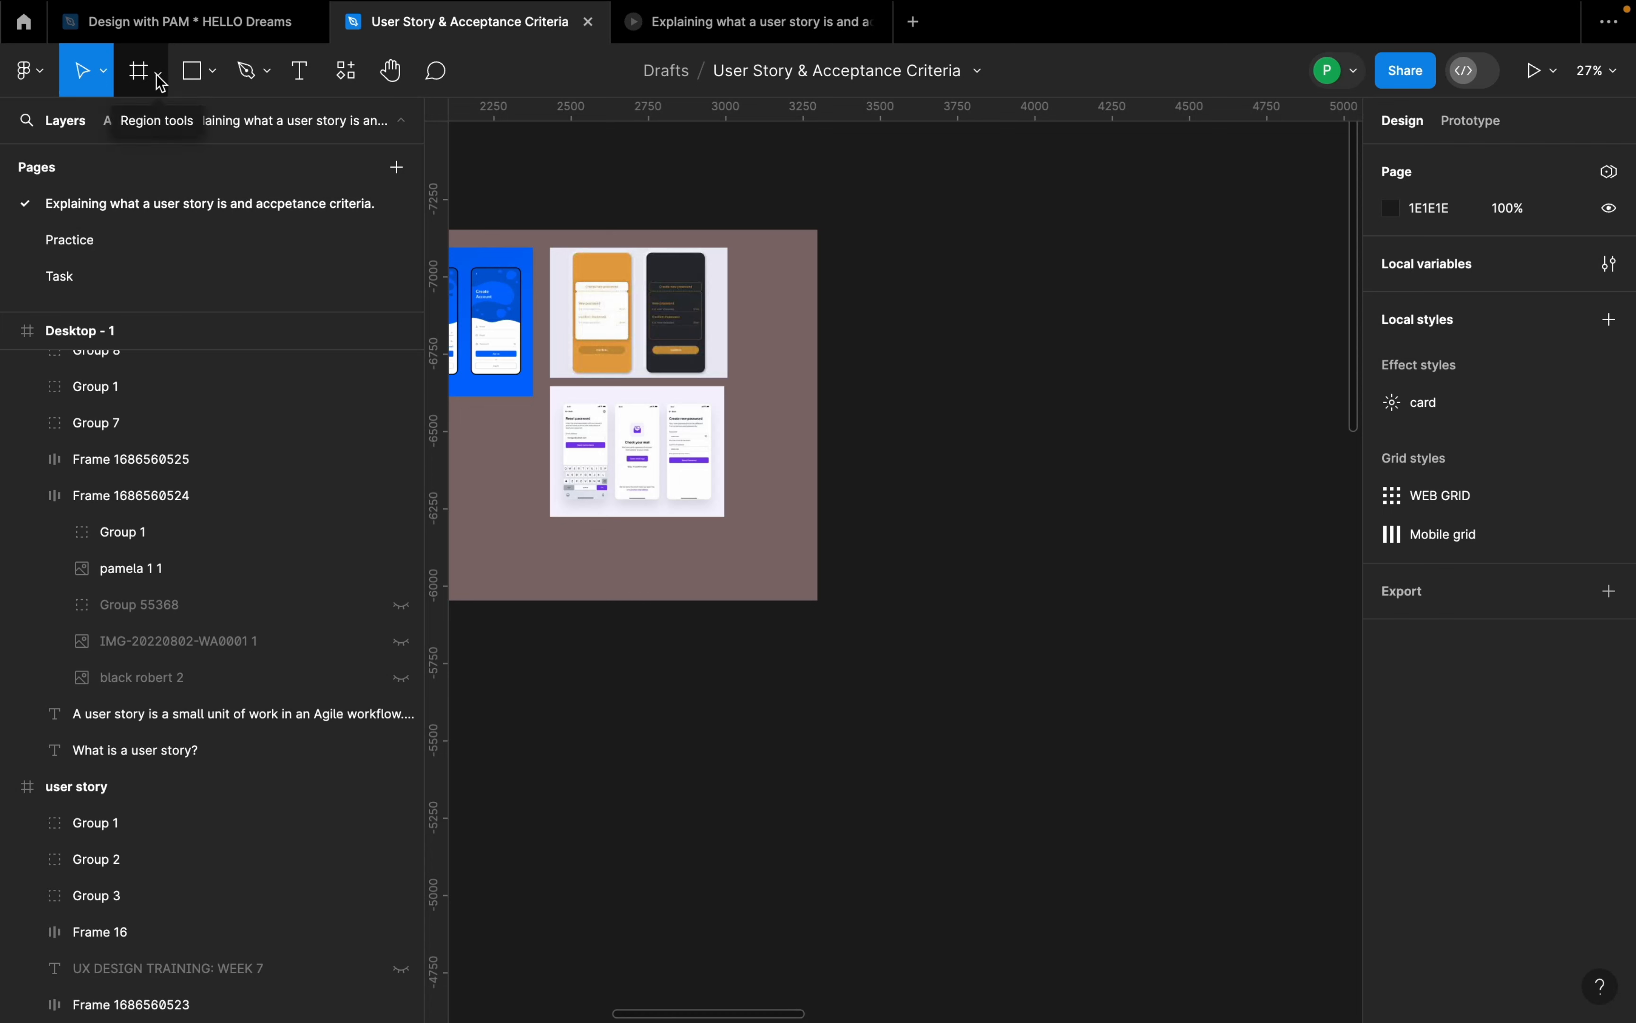
pyautogui.click(158, 71)
pyautogui.click(950, 365)
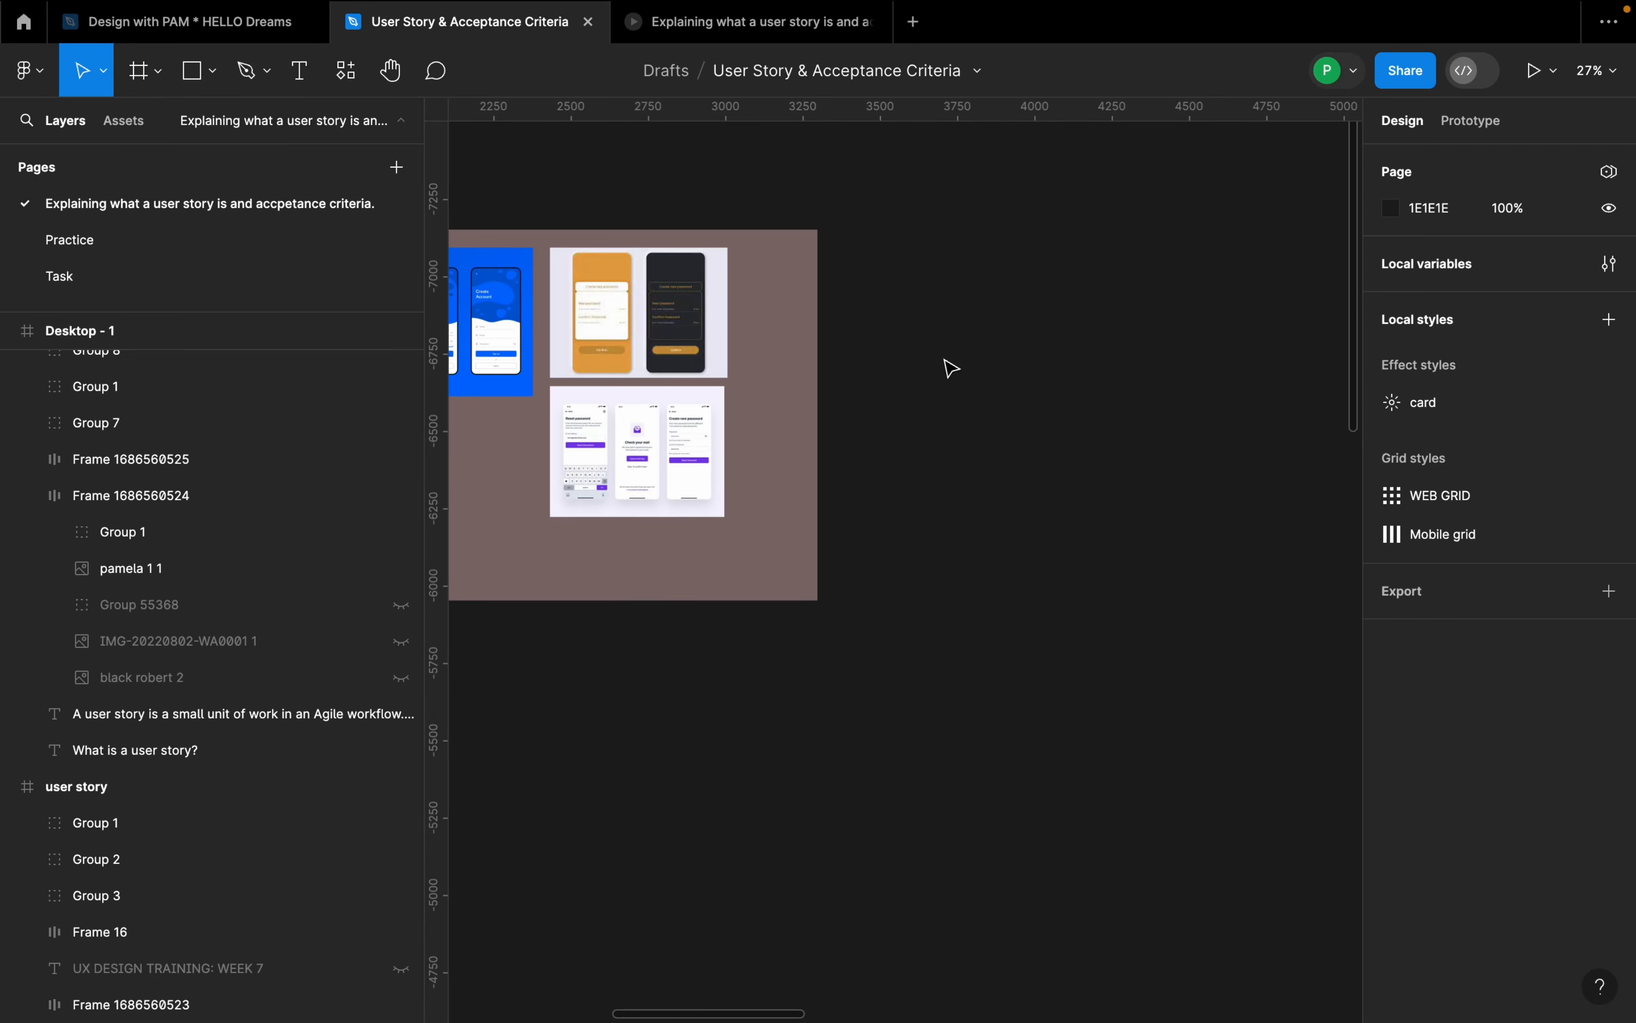
pyautogui.scroll(3, 963, 364)
pyautogui.press('f')
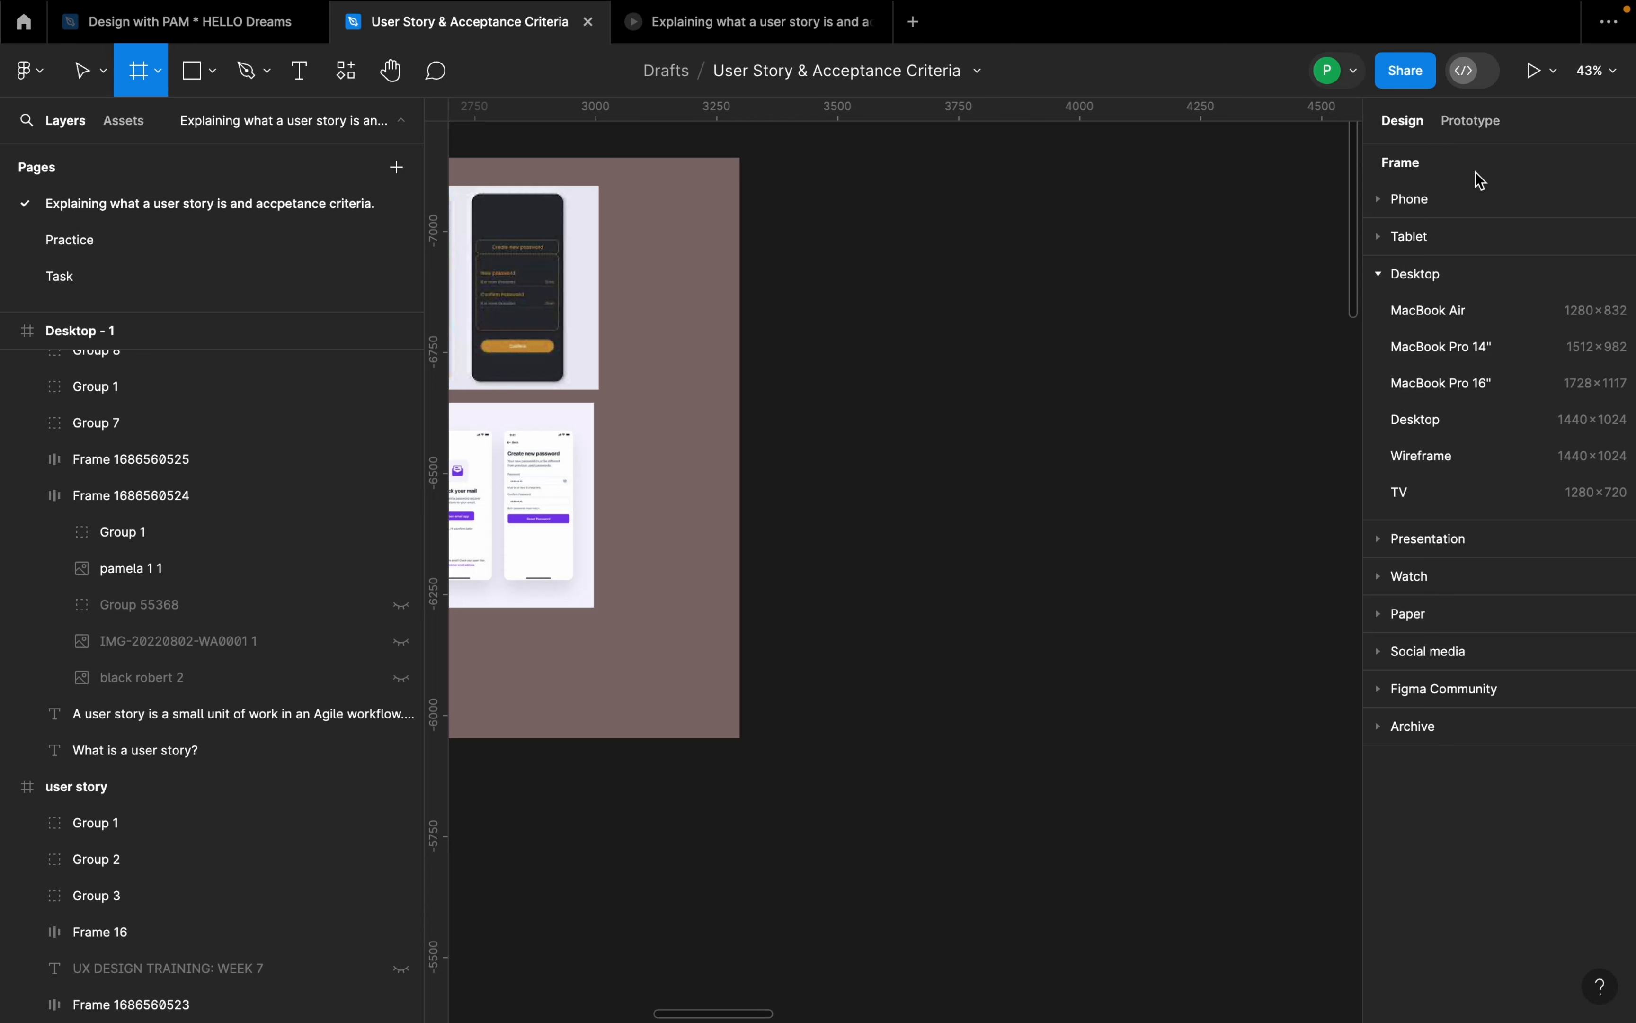
pyautogui.click(1378, 277)
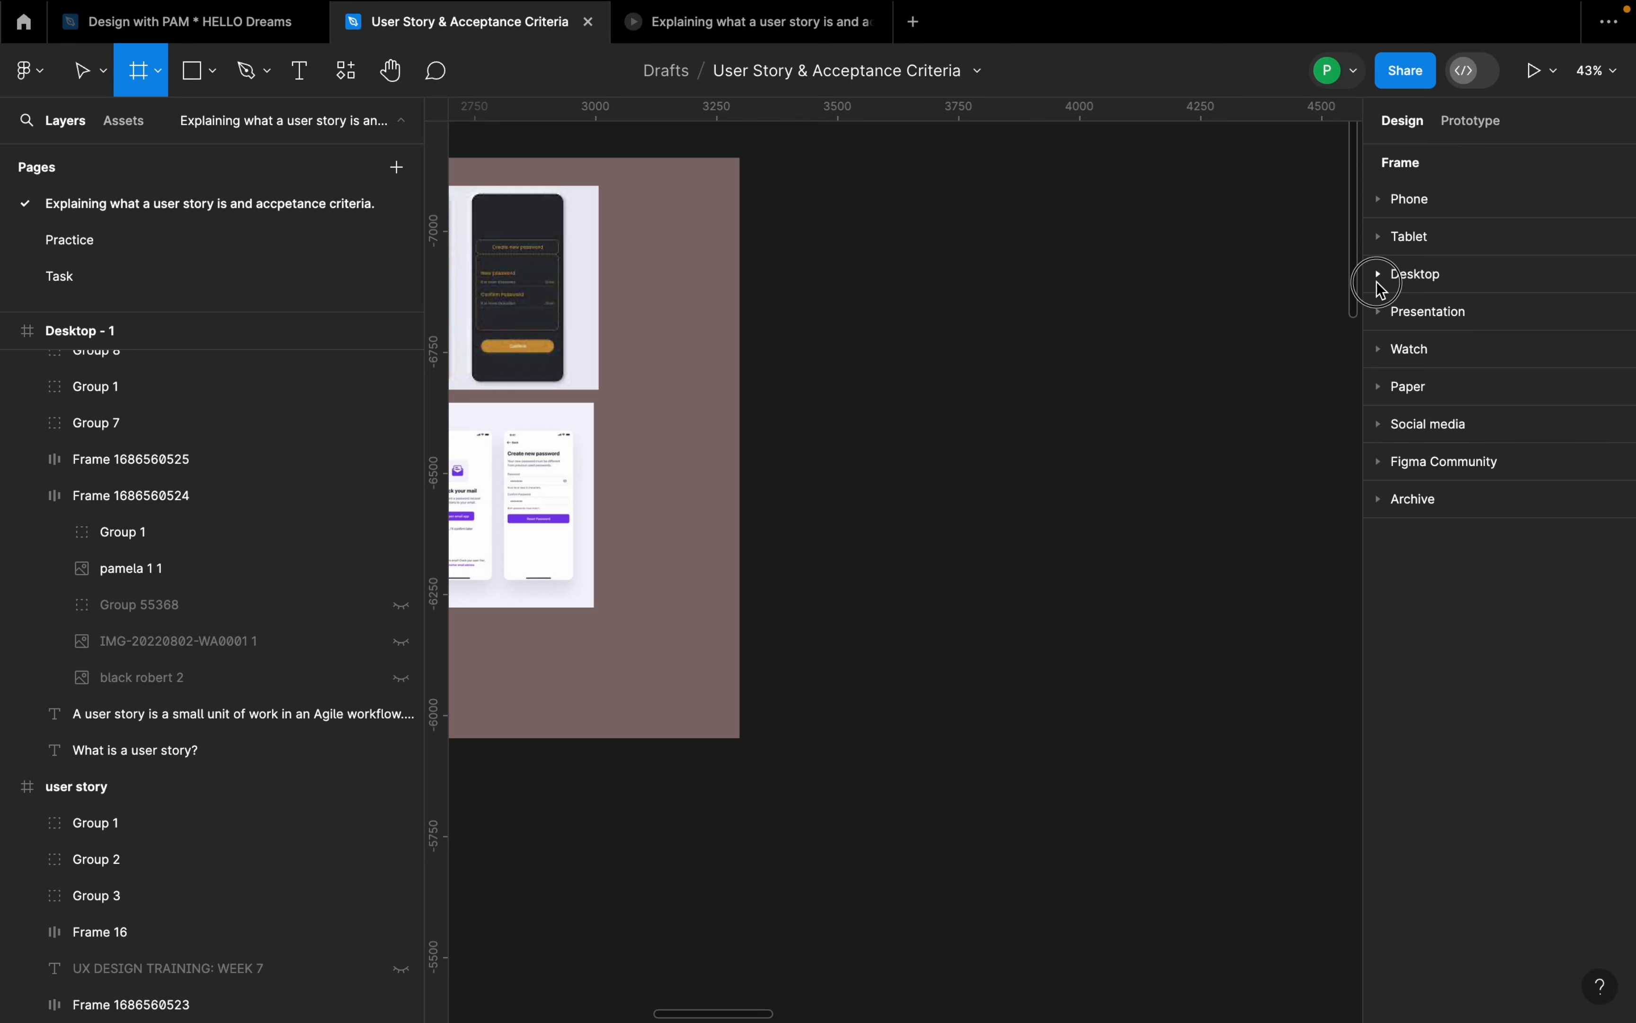
pyautogui.click(1377, 196)
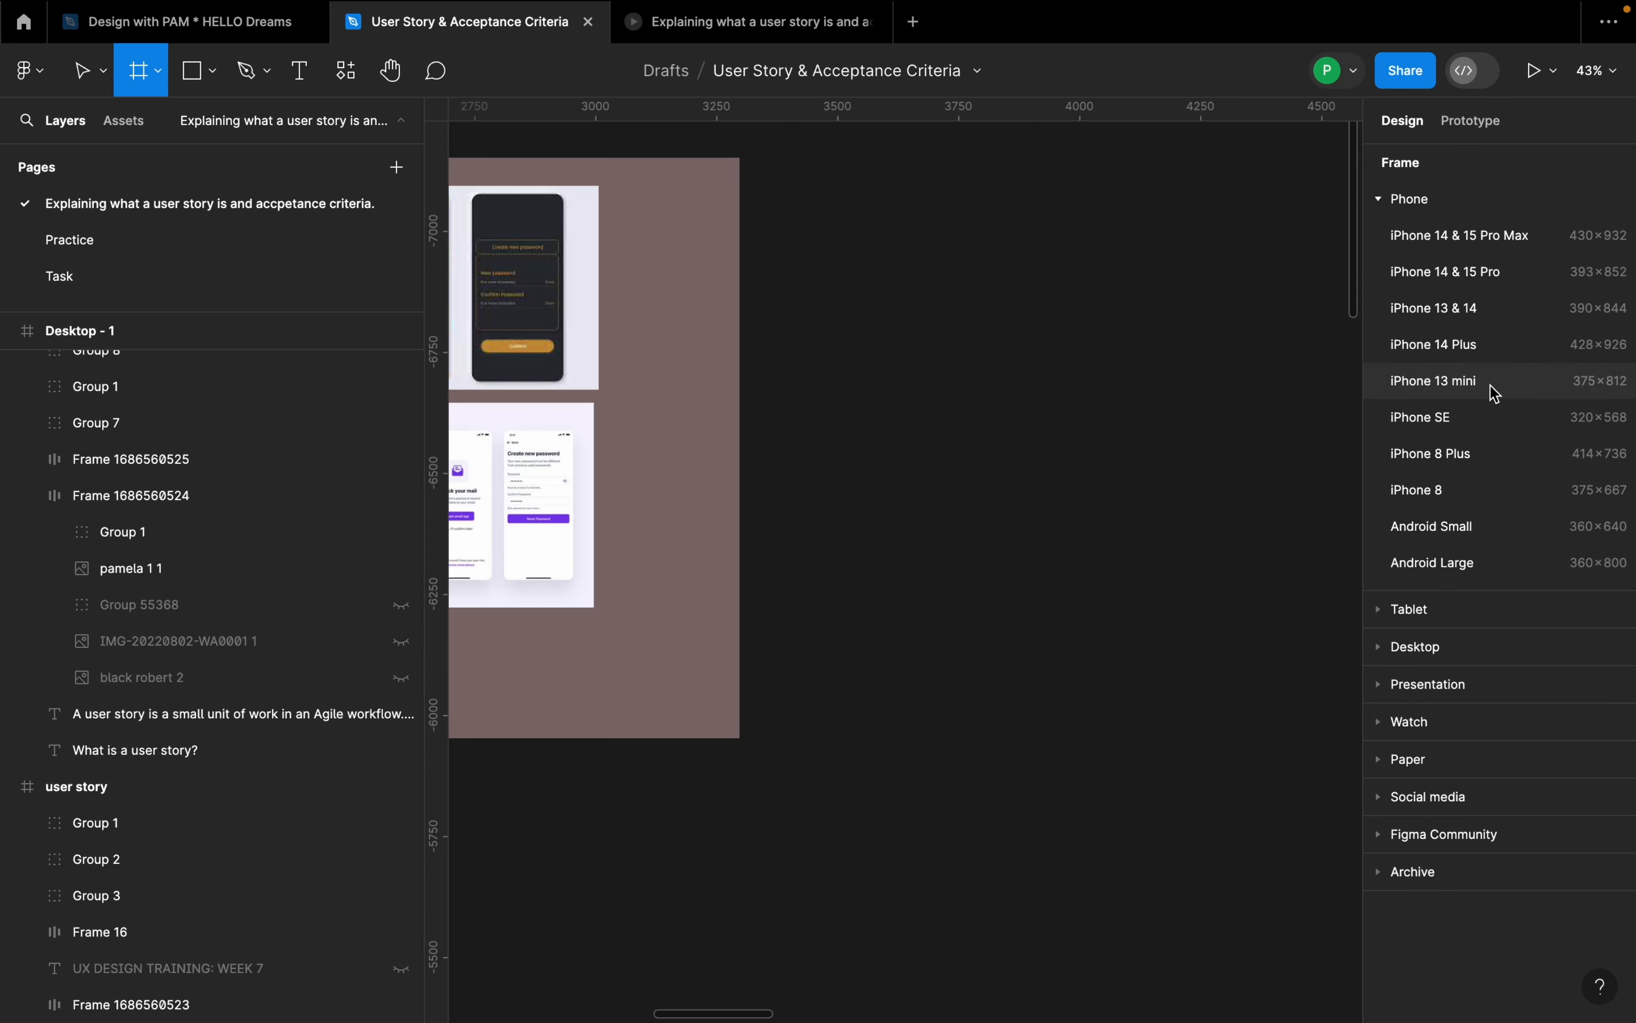
pyautogui.click(1491, 388)
pyautogui.moveTo(917, 533); pyautogui.dragTo(913, 314)
pyautogui.moveTo(925, 241); pyautogui.dragTo(920, 241)
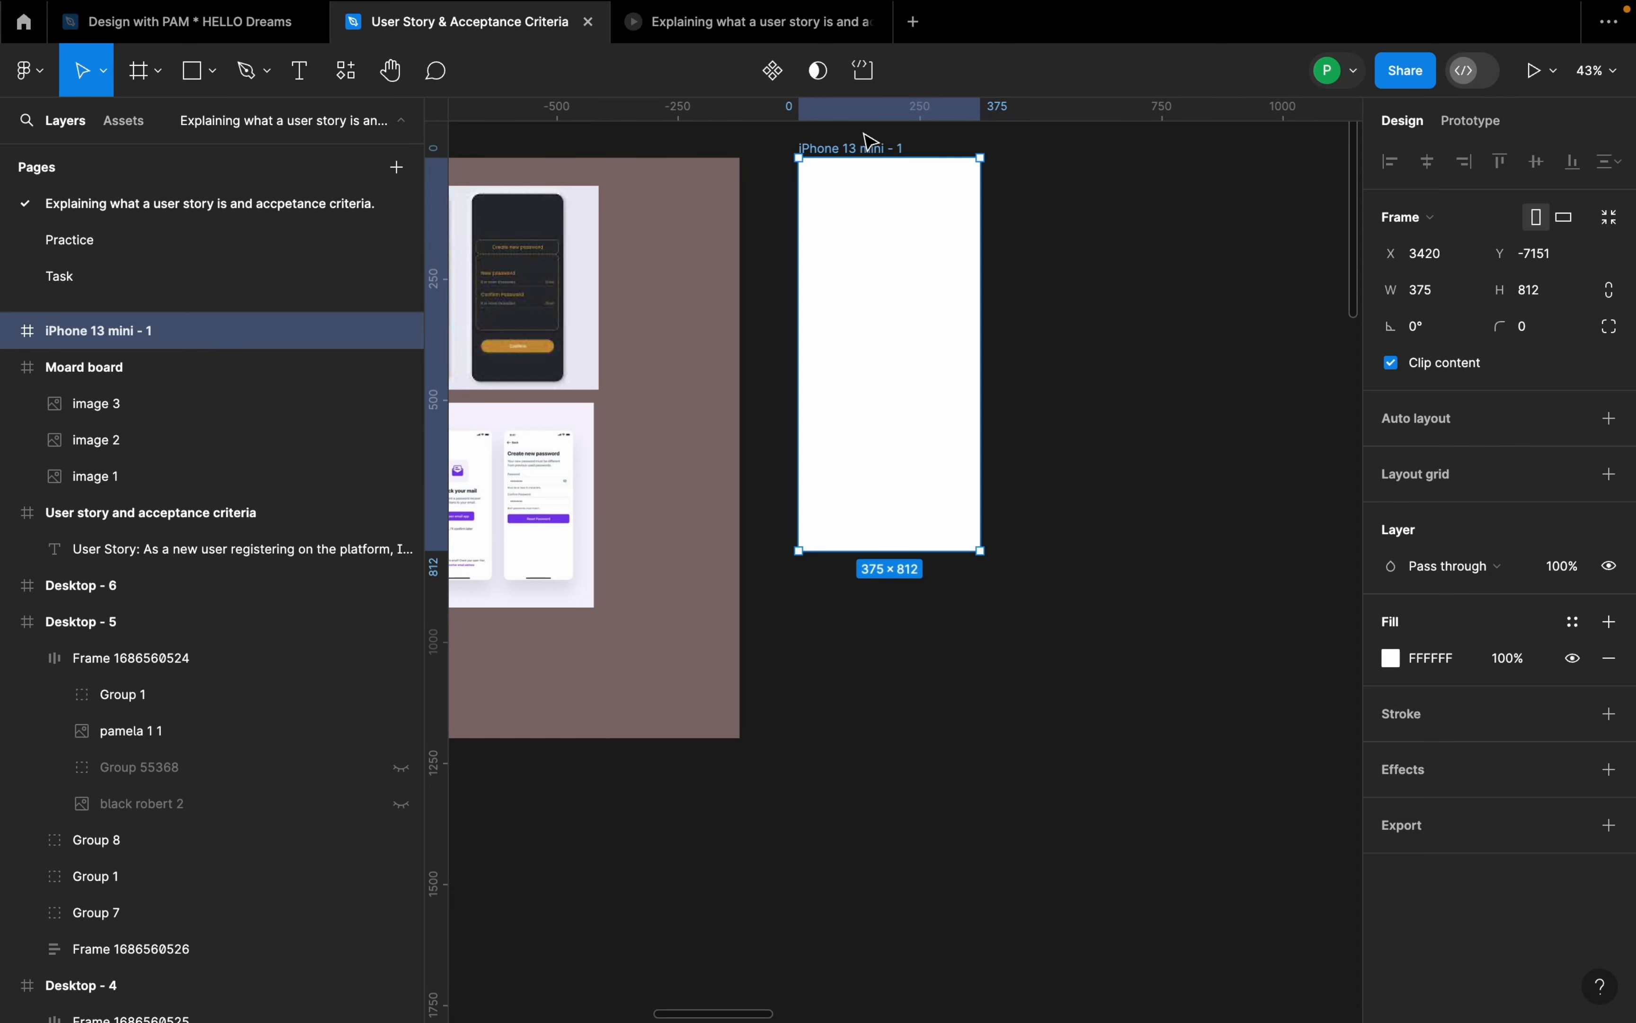
# Step: Rename the iPhone 13 mini frame as "Create password"
pyautogui.scroll(5, 868, 139)
pyautogui.doubleClick(781, 194)
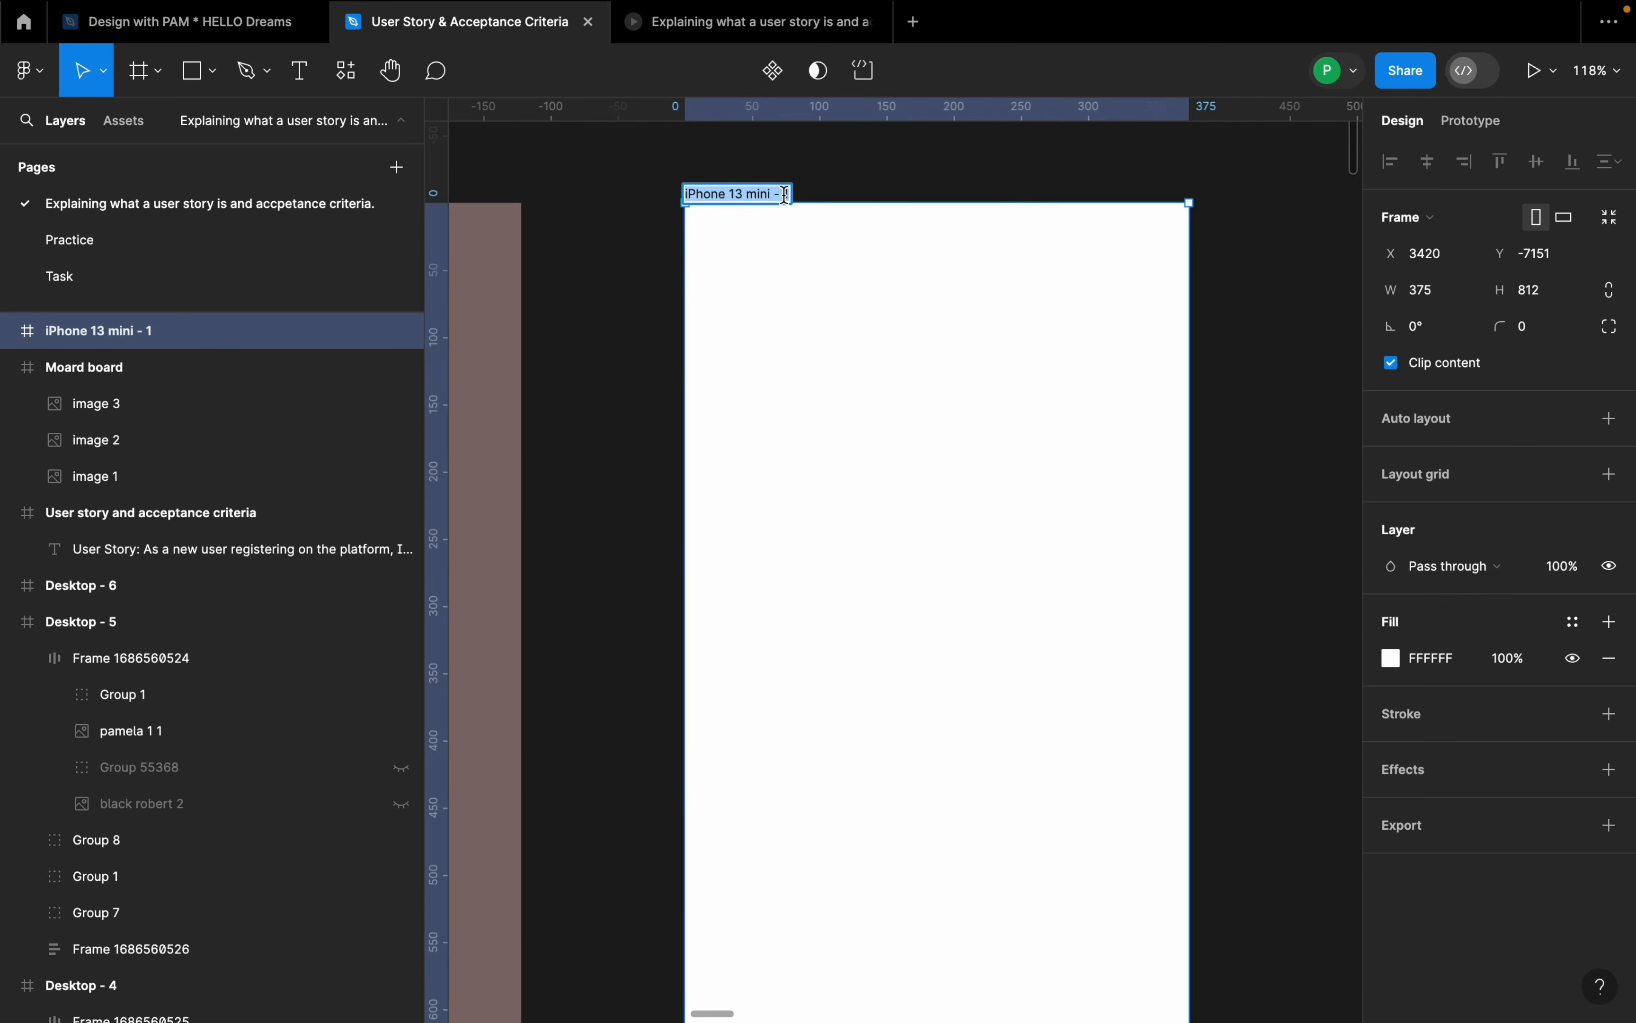
pyautogui.press('shift')
pyautogui.write('C')
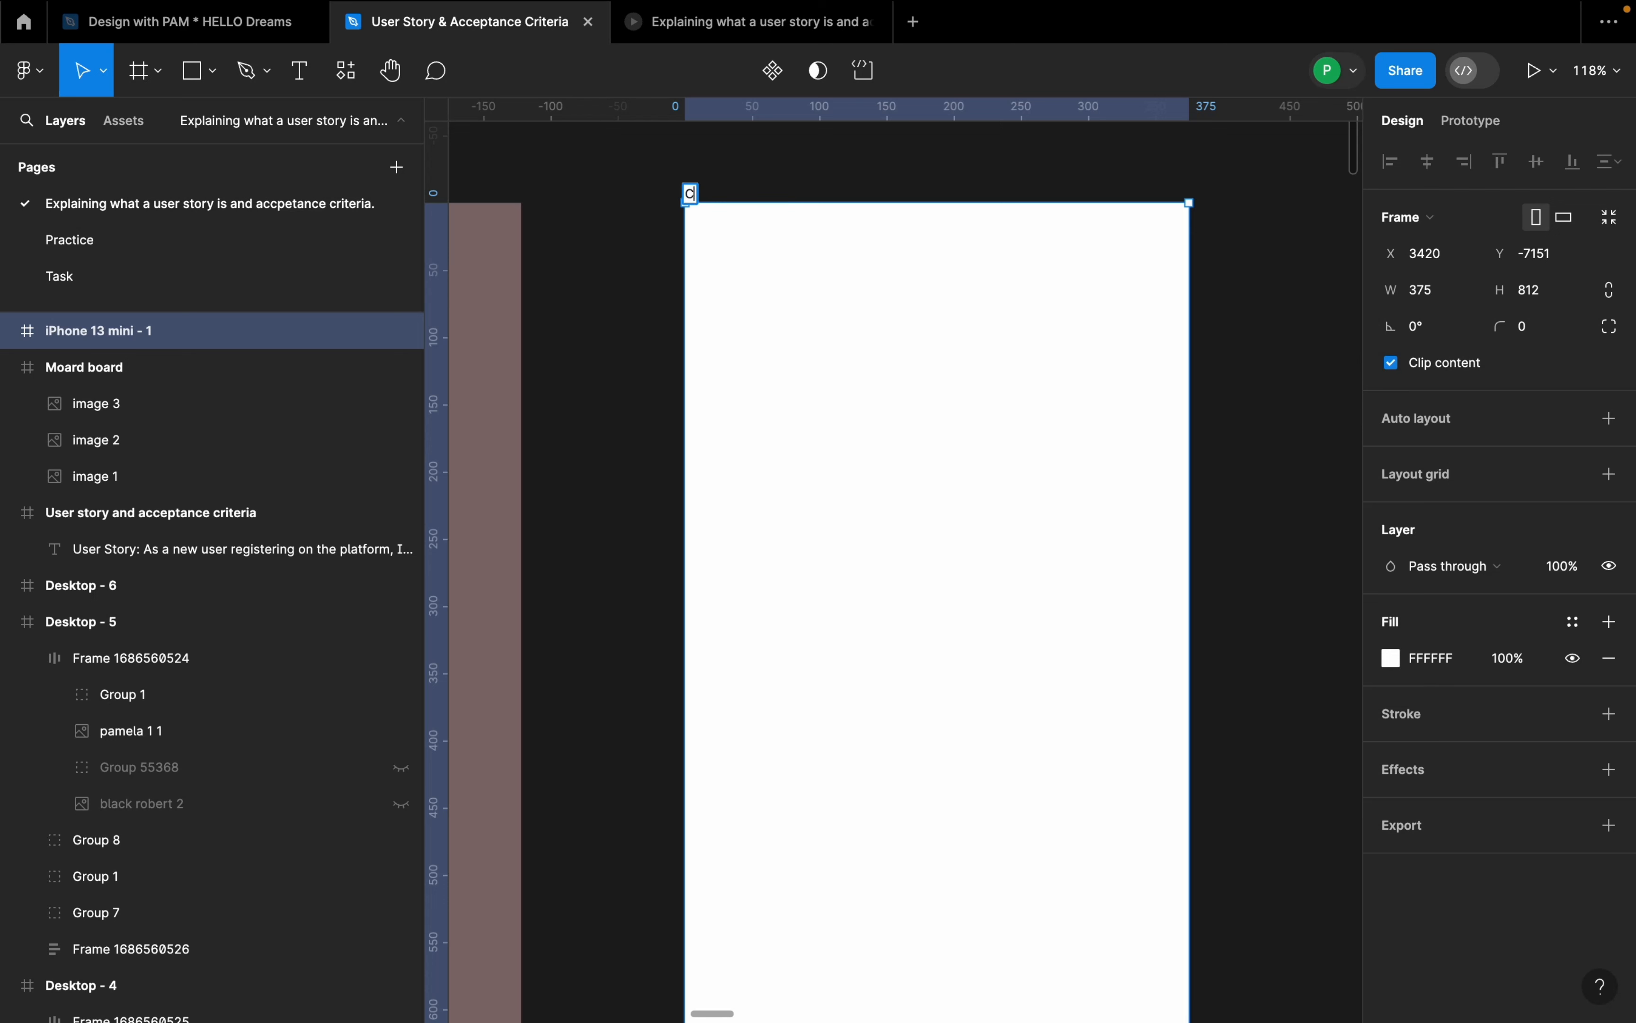
pyautogui.write('reate passwo')
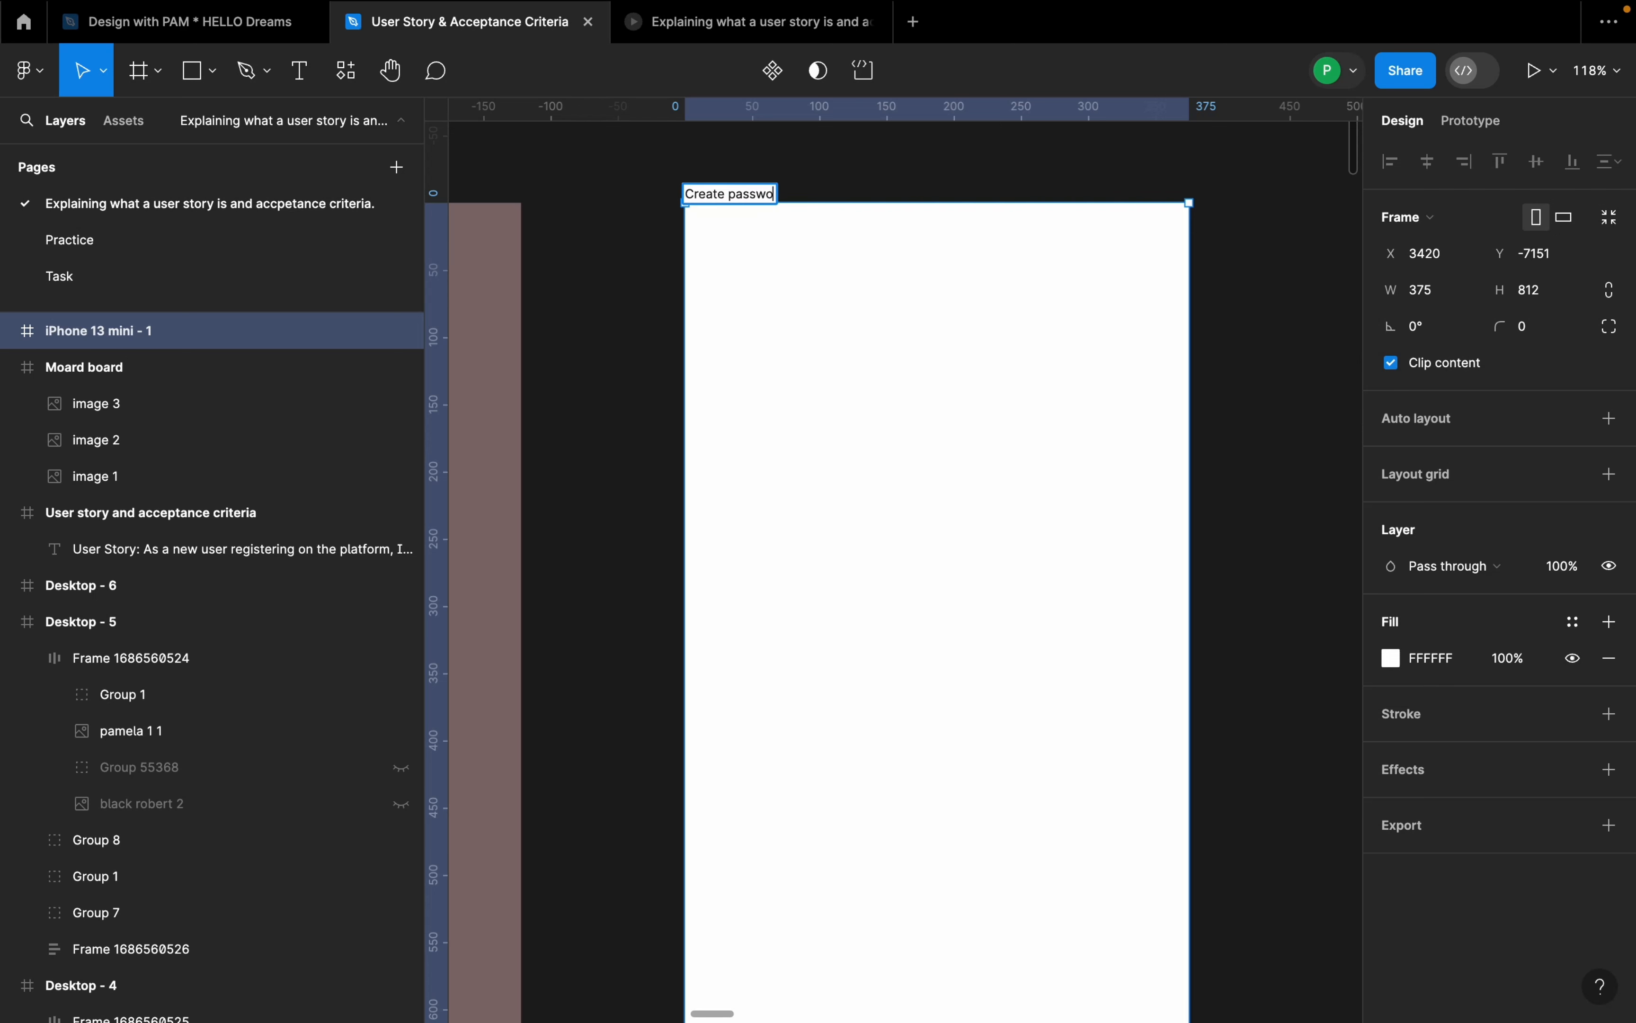
pyautogui.write('rd')
pyautogui.press('Return')
# Step: Apply the "Mobile grid" style to the Create password frame and detach it into individually editable layout grids
pyautogui.scroll(-5, 593, 303)
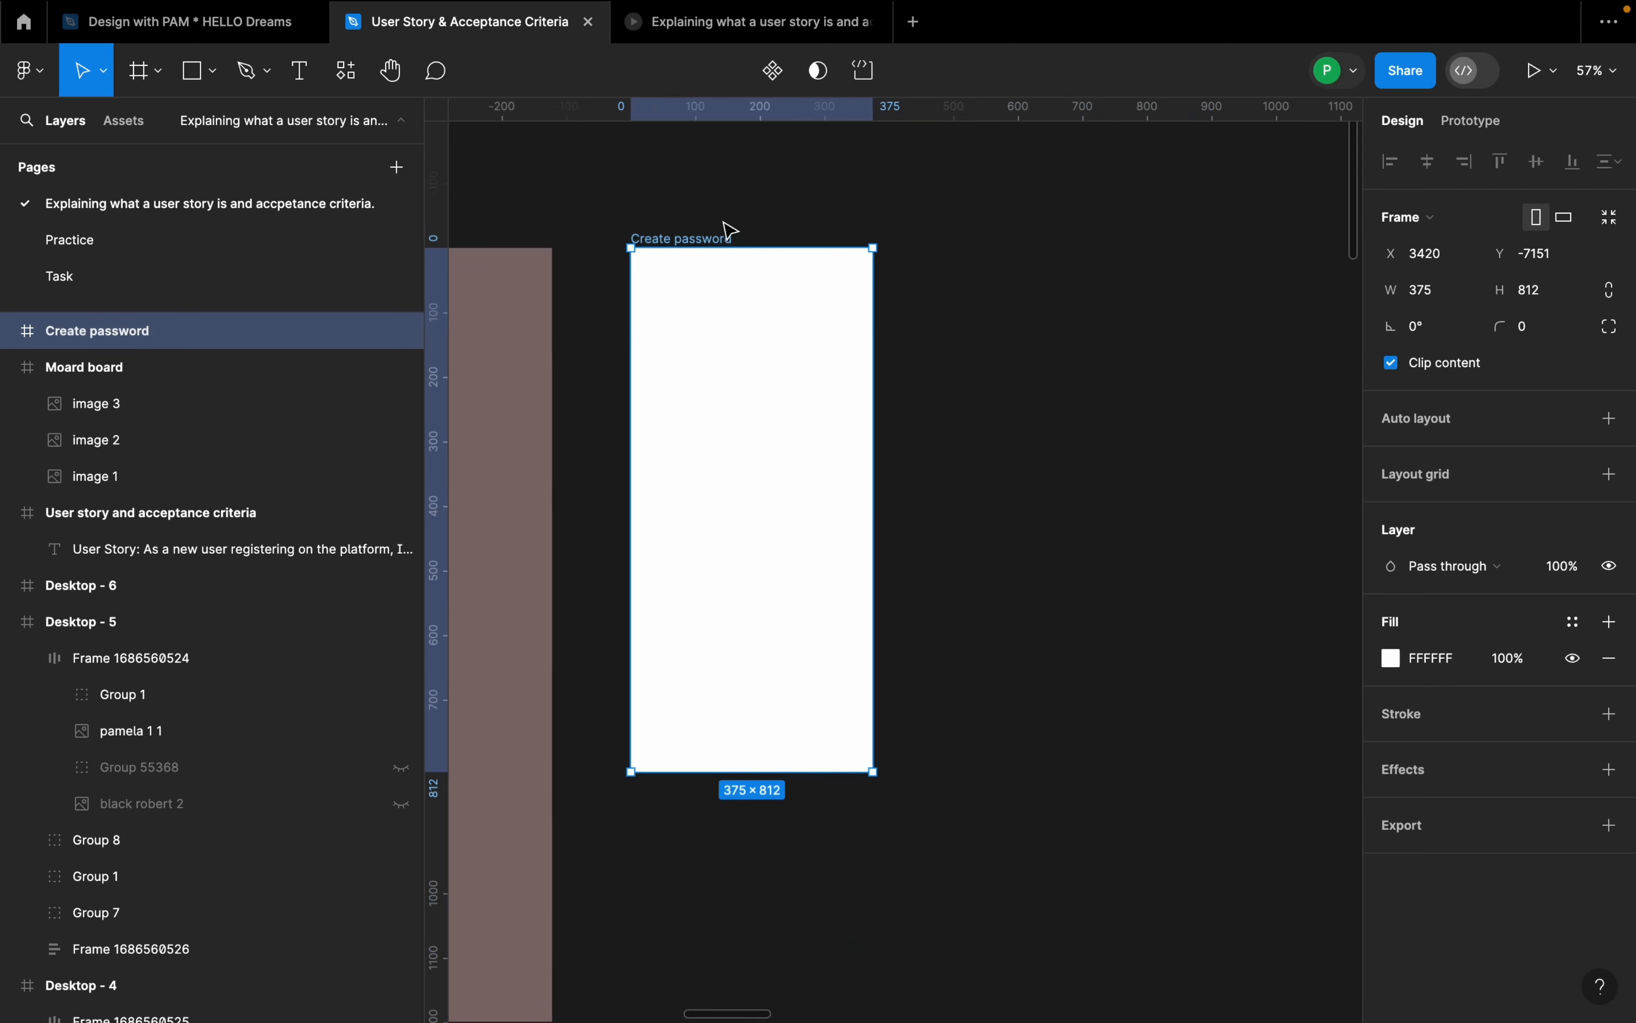
pyautogui.scroll(3, 661, 314)
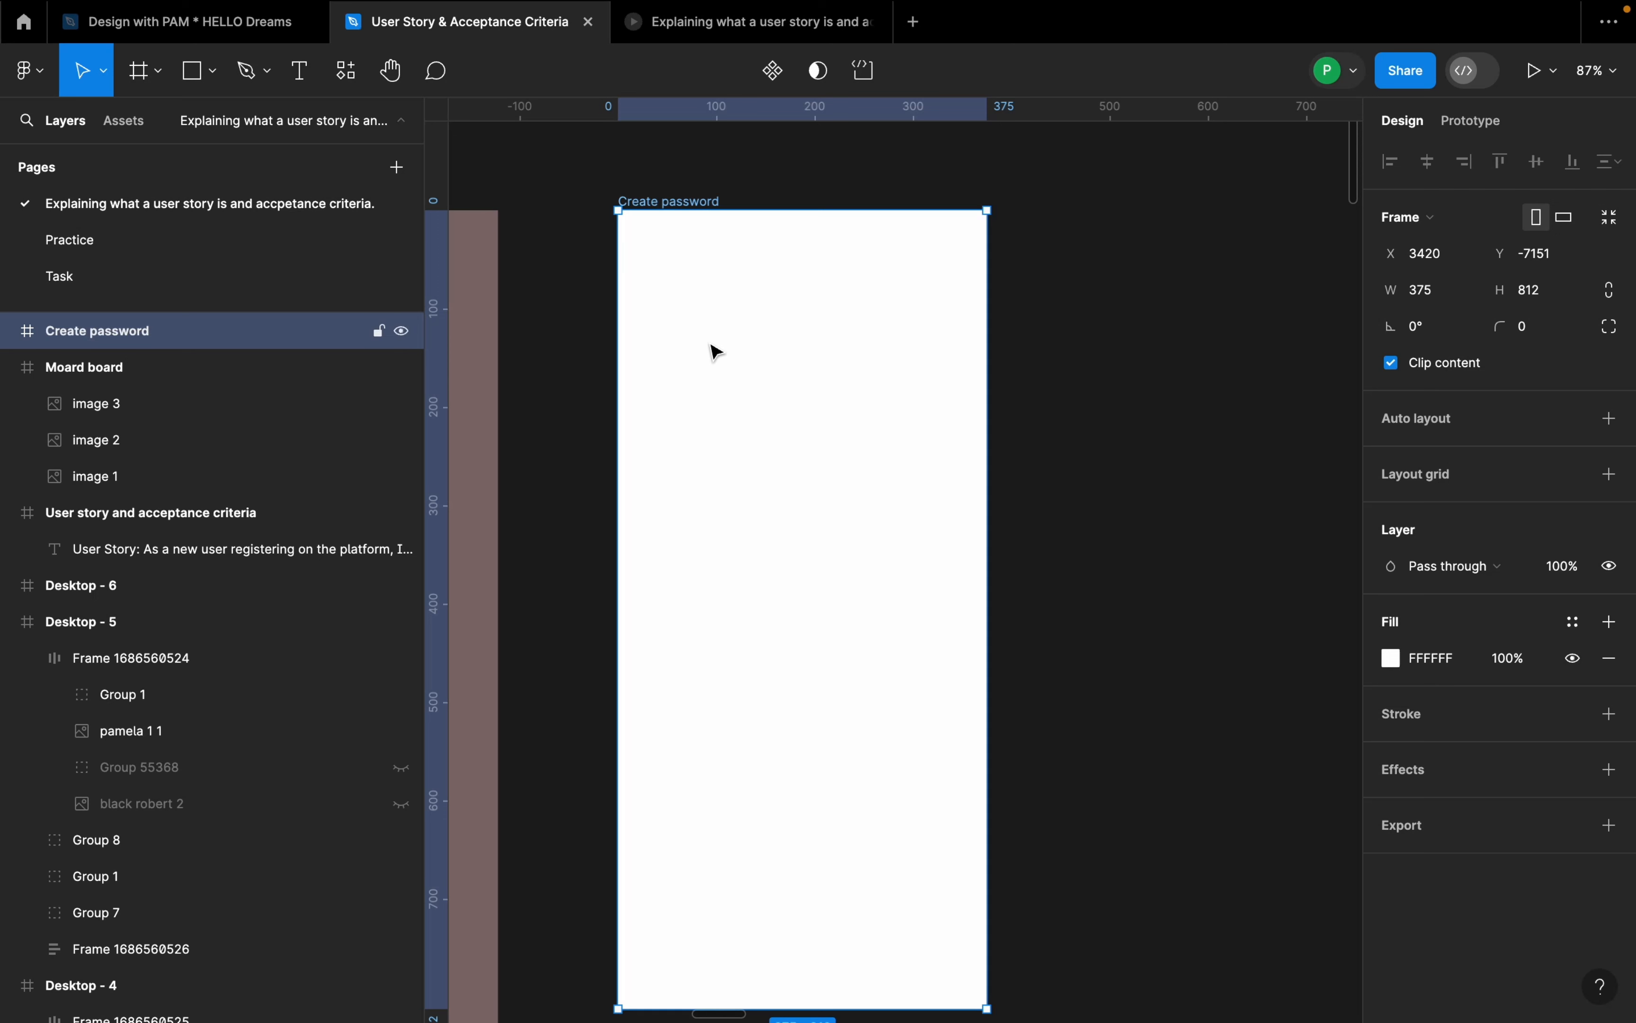
pyautogui.click(1574, 475)
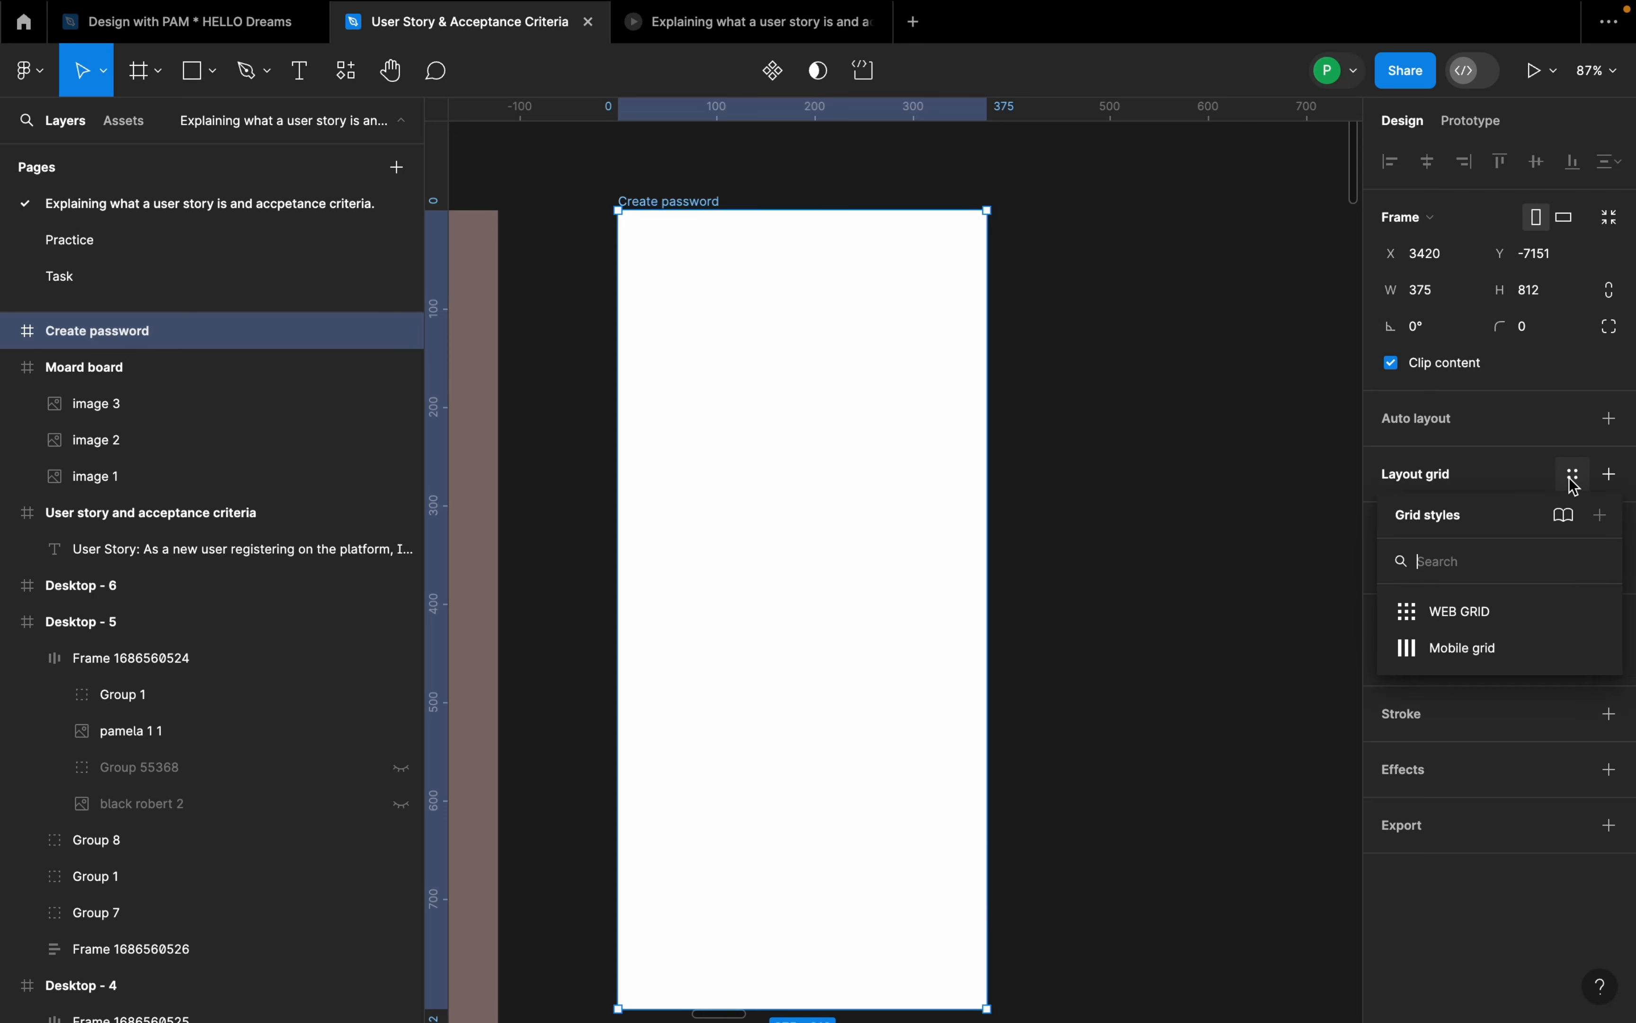
pyautogui.click(1496, 648)
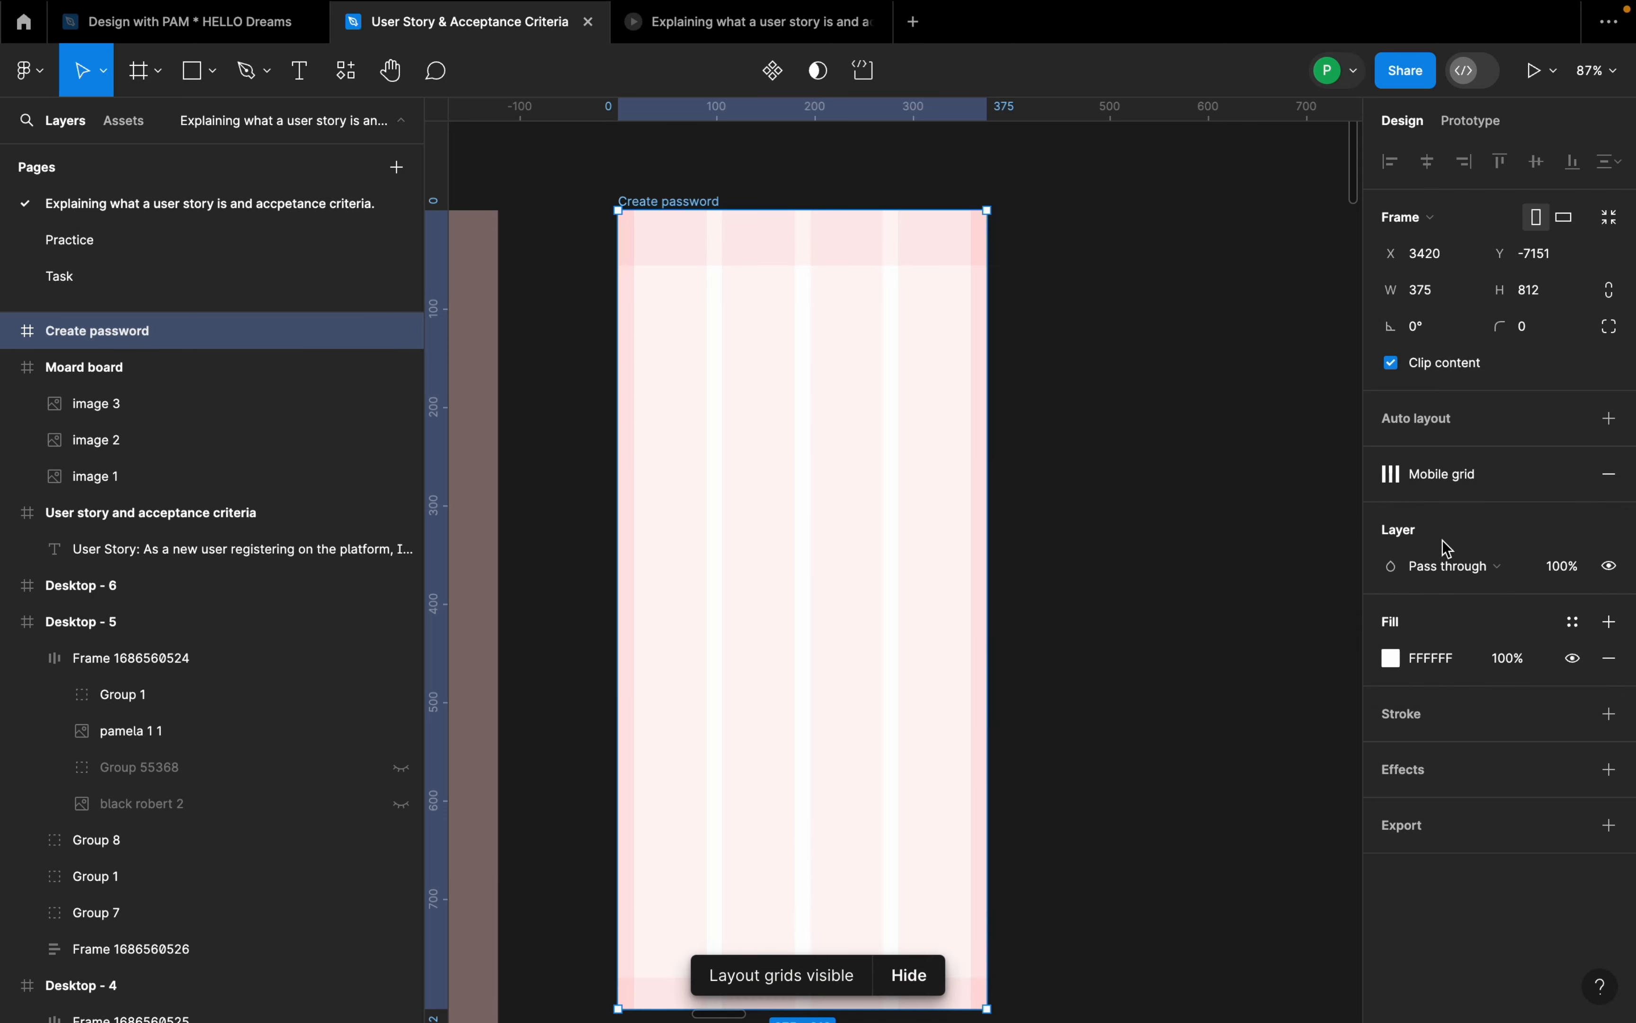
pyautogui.moveTo(1418, 489)
pyautogui.click(1571, 475)
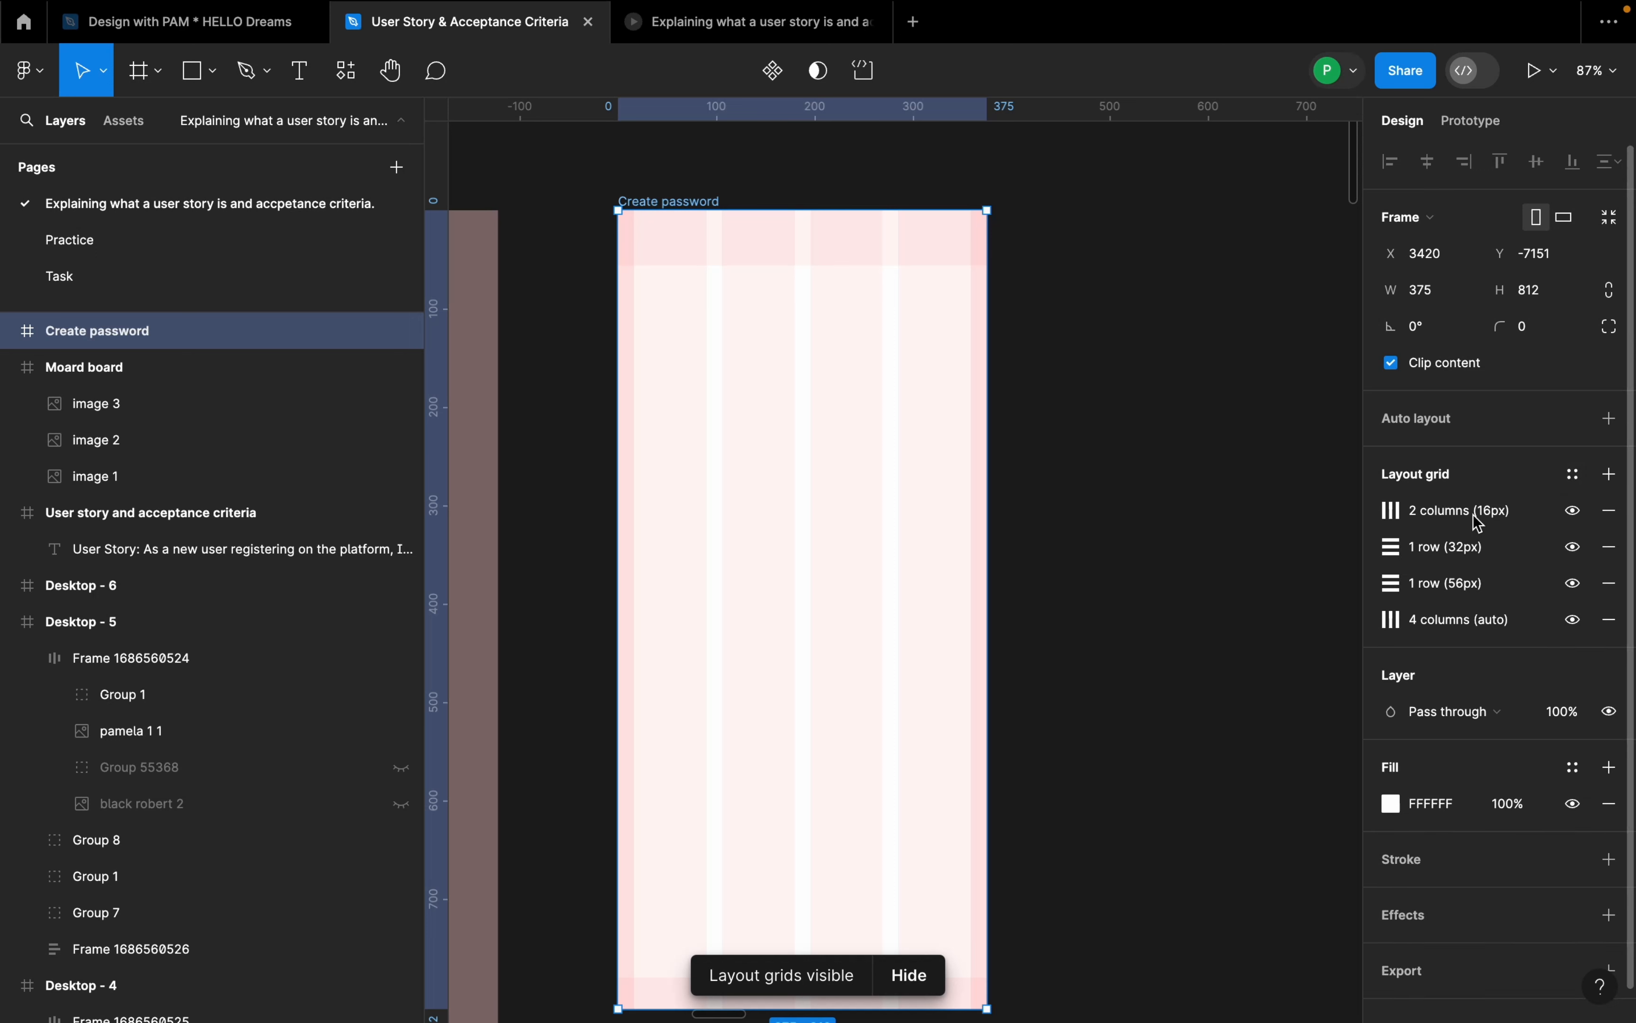
# Step: Review the settings of each of the frame's column and row layout grids, including count, type, size, margin and gutter
pyautogui.click(1394, 511)
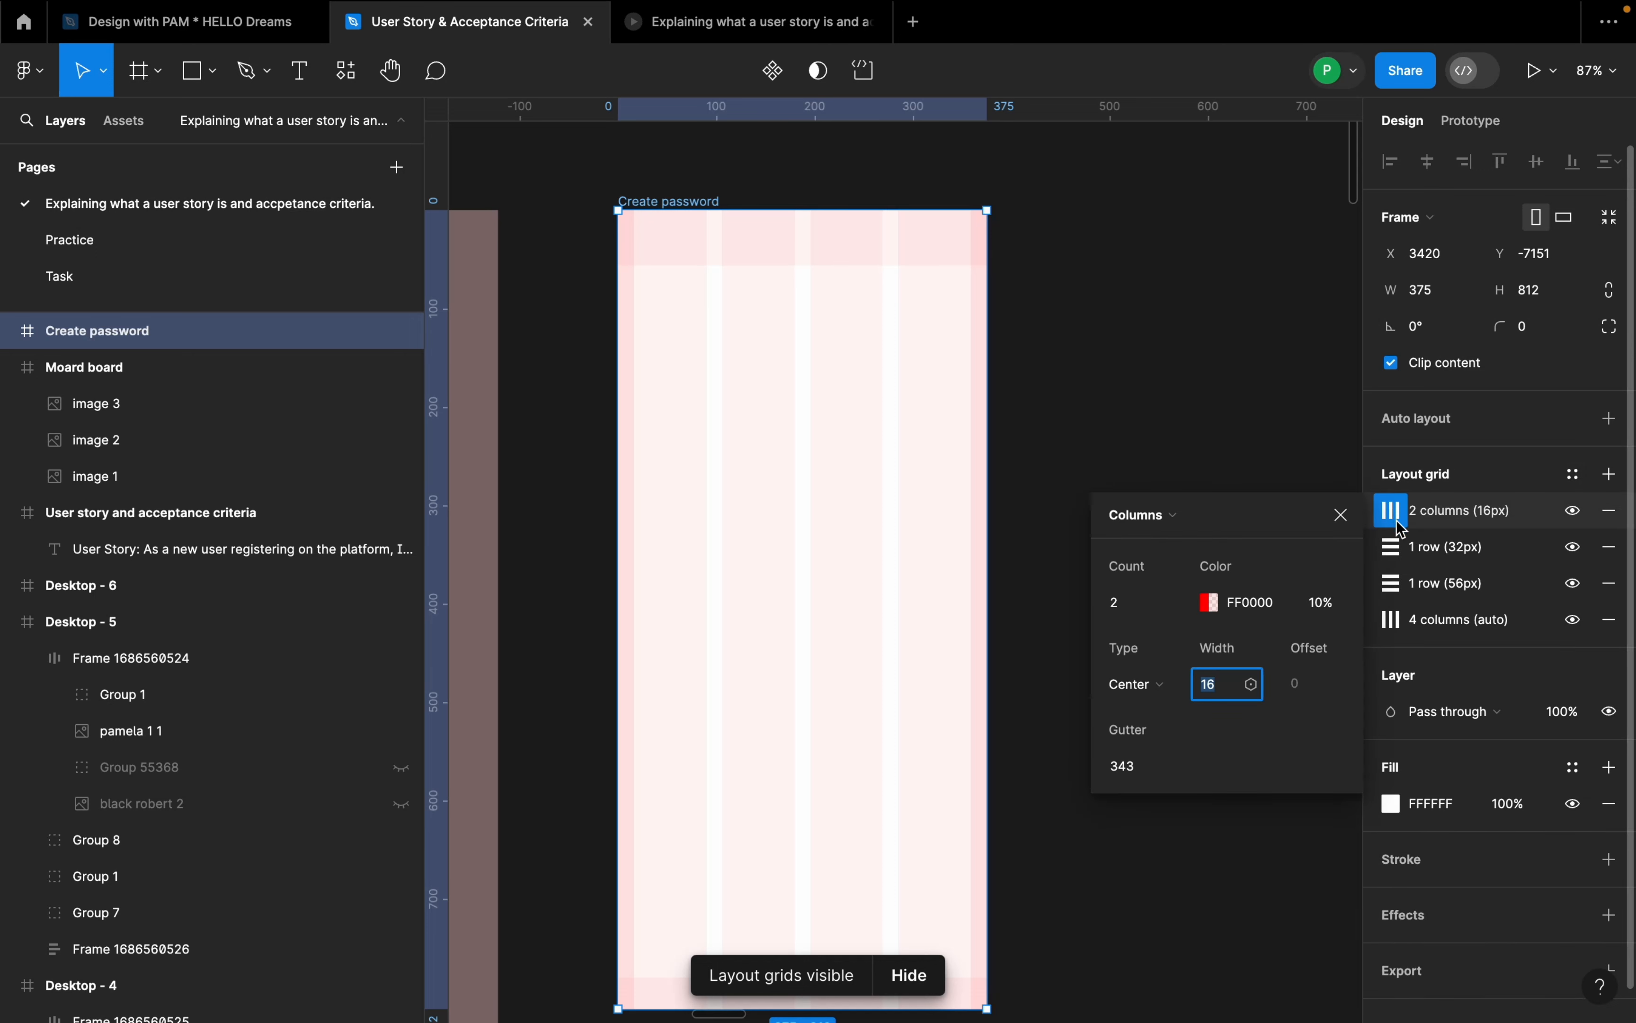
pyautogui.click(1396, 549)
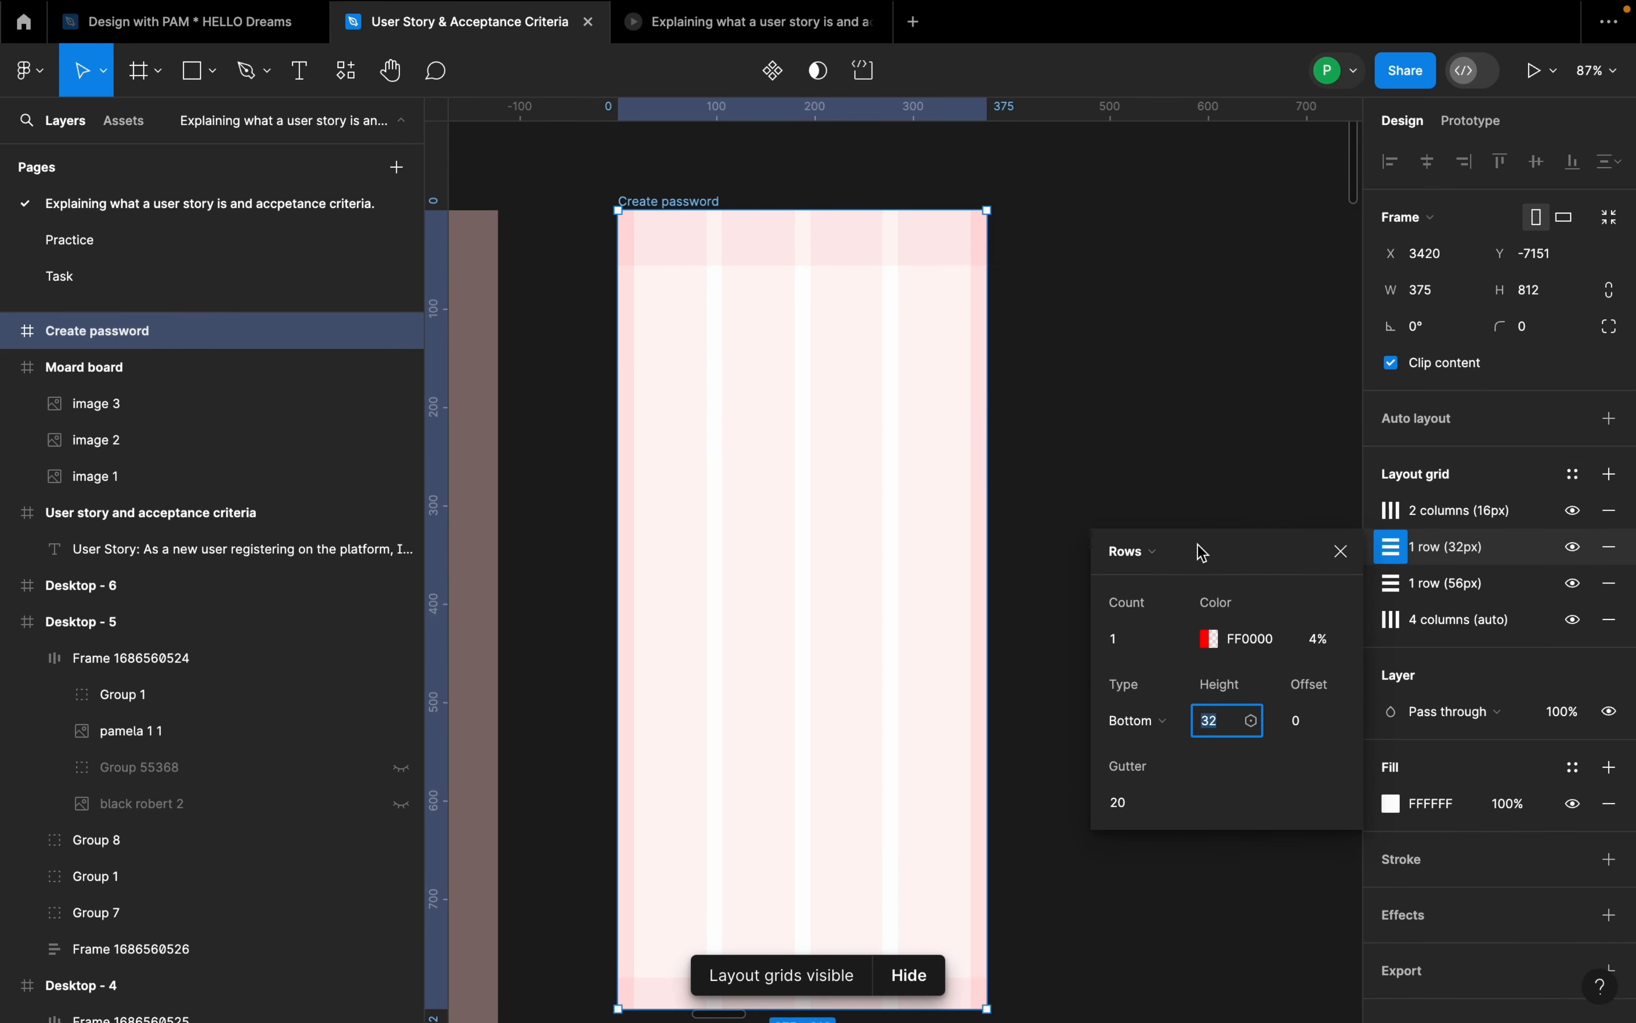
pyautogui.click(1392, 583)
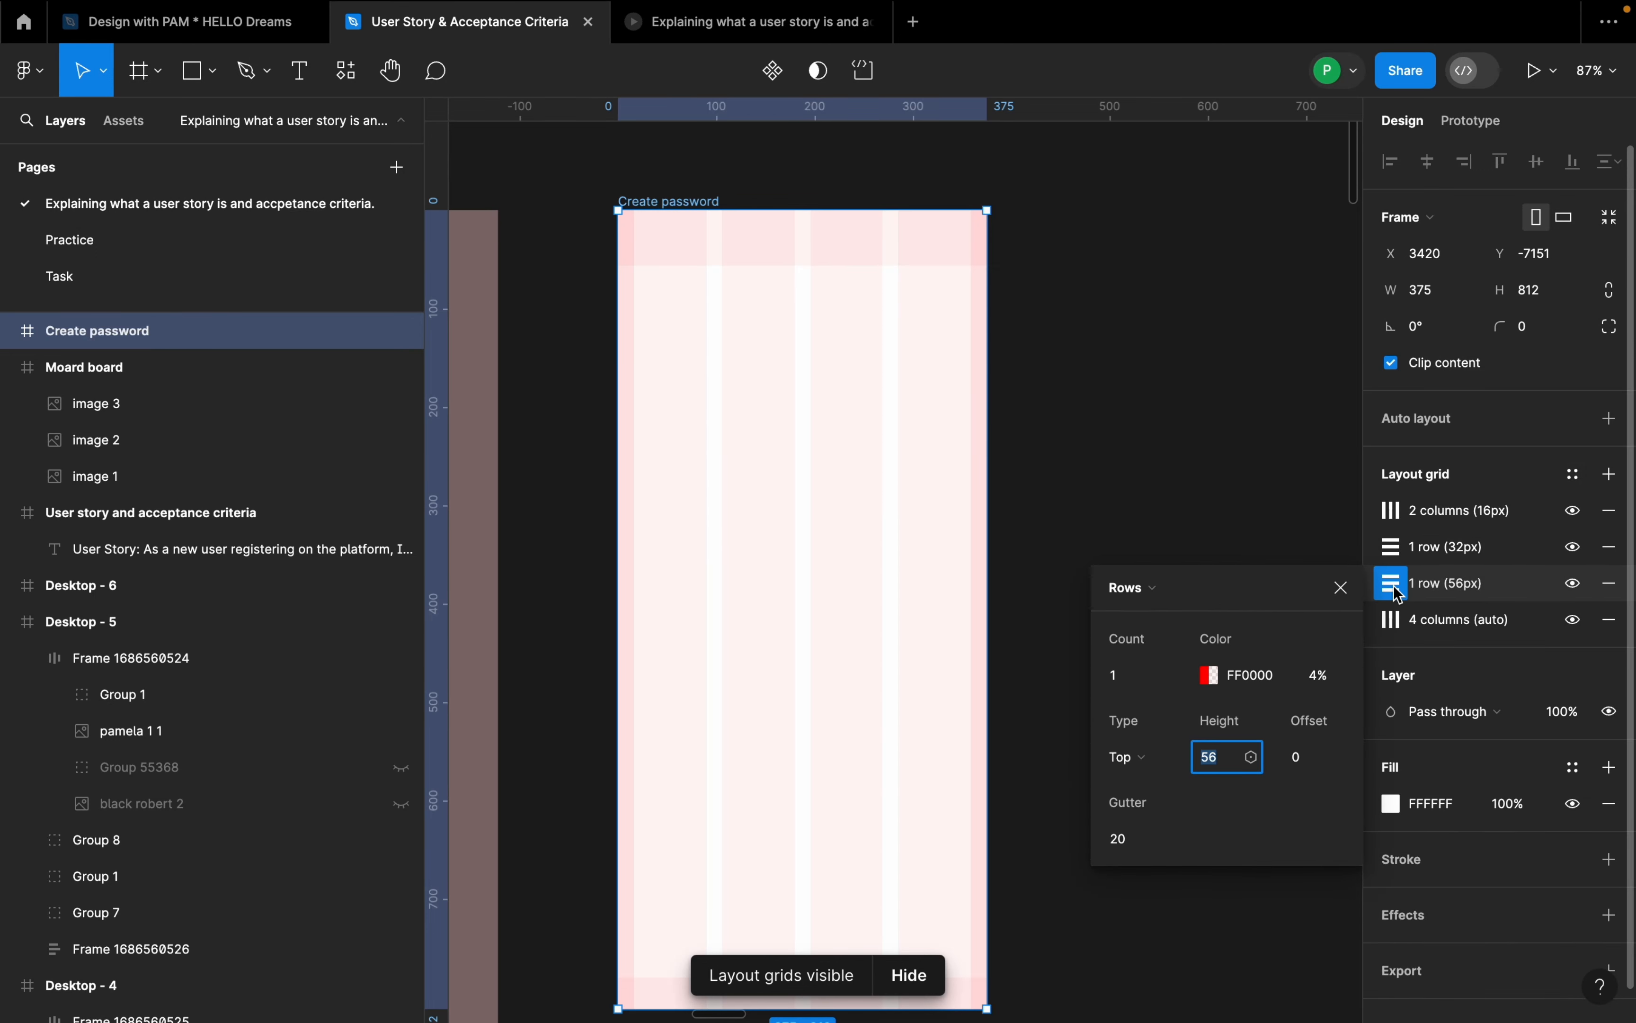
pyautogui.click(1393, 620)
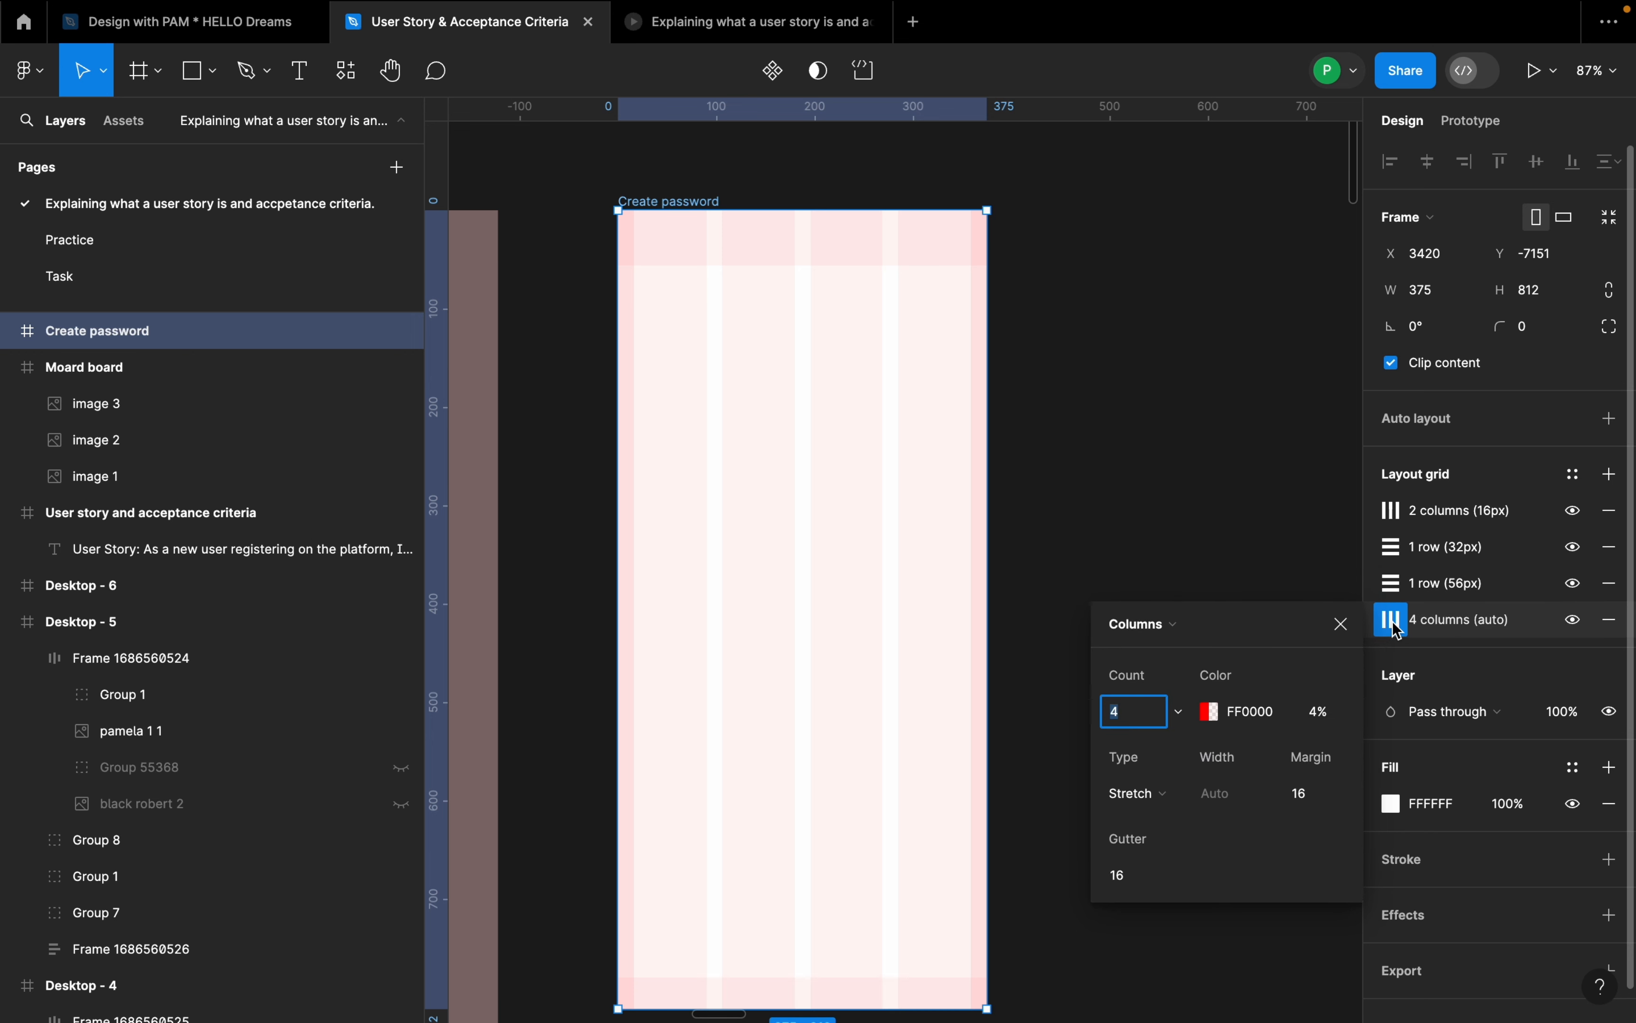
pyautogui.click(1152, 440)
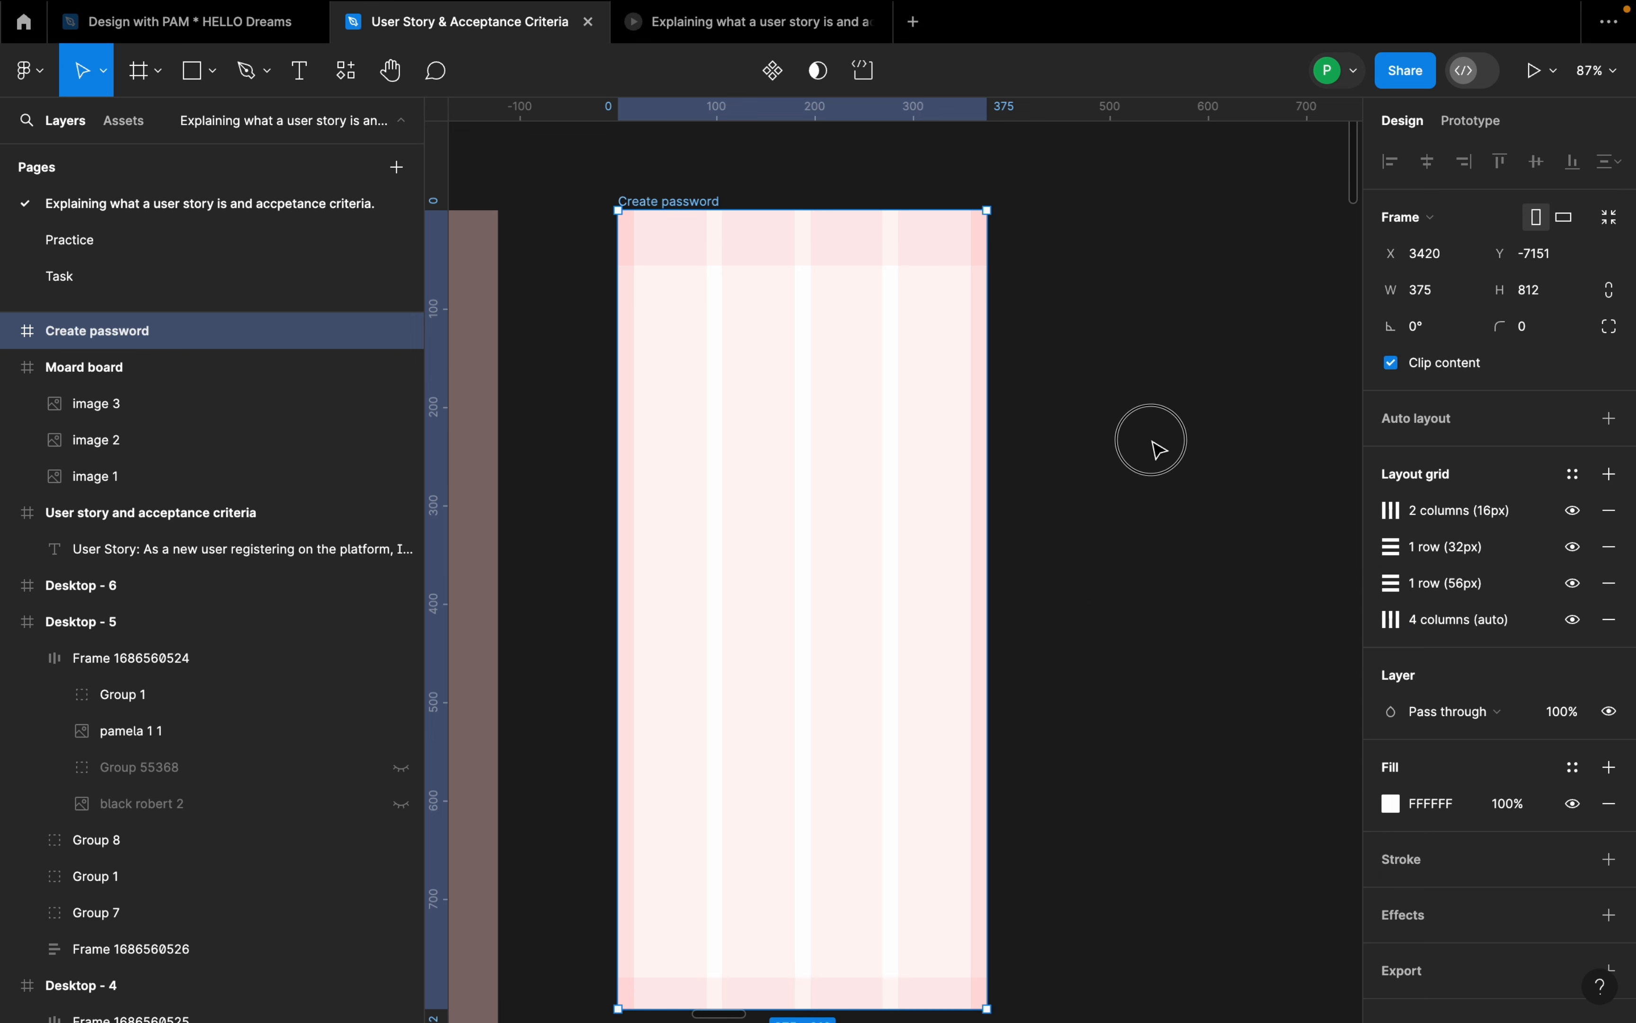
# Step: Examine the layout grid on the Create password frame, especially the side margins and the row band along its upper edge
pyautogui.scroll(-4, 904, 412)
pyautogui.scroll(5, 893, 378)
pyautogui.click(851, 242)
pyautogui.hscroll(1, 954, 298)
pyautogui.scroll(1, 946, 305)
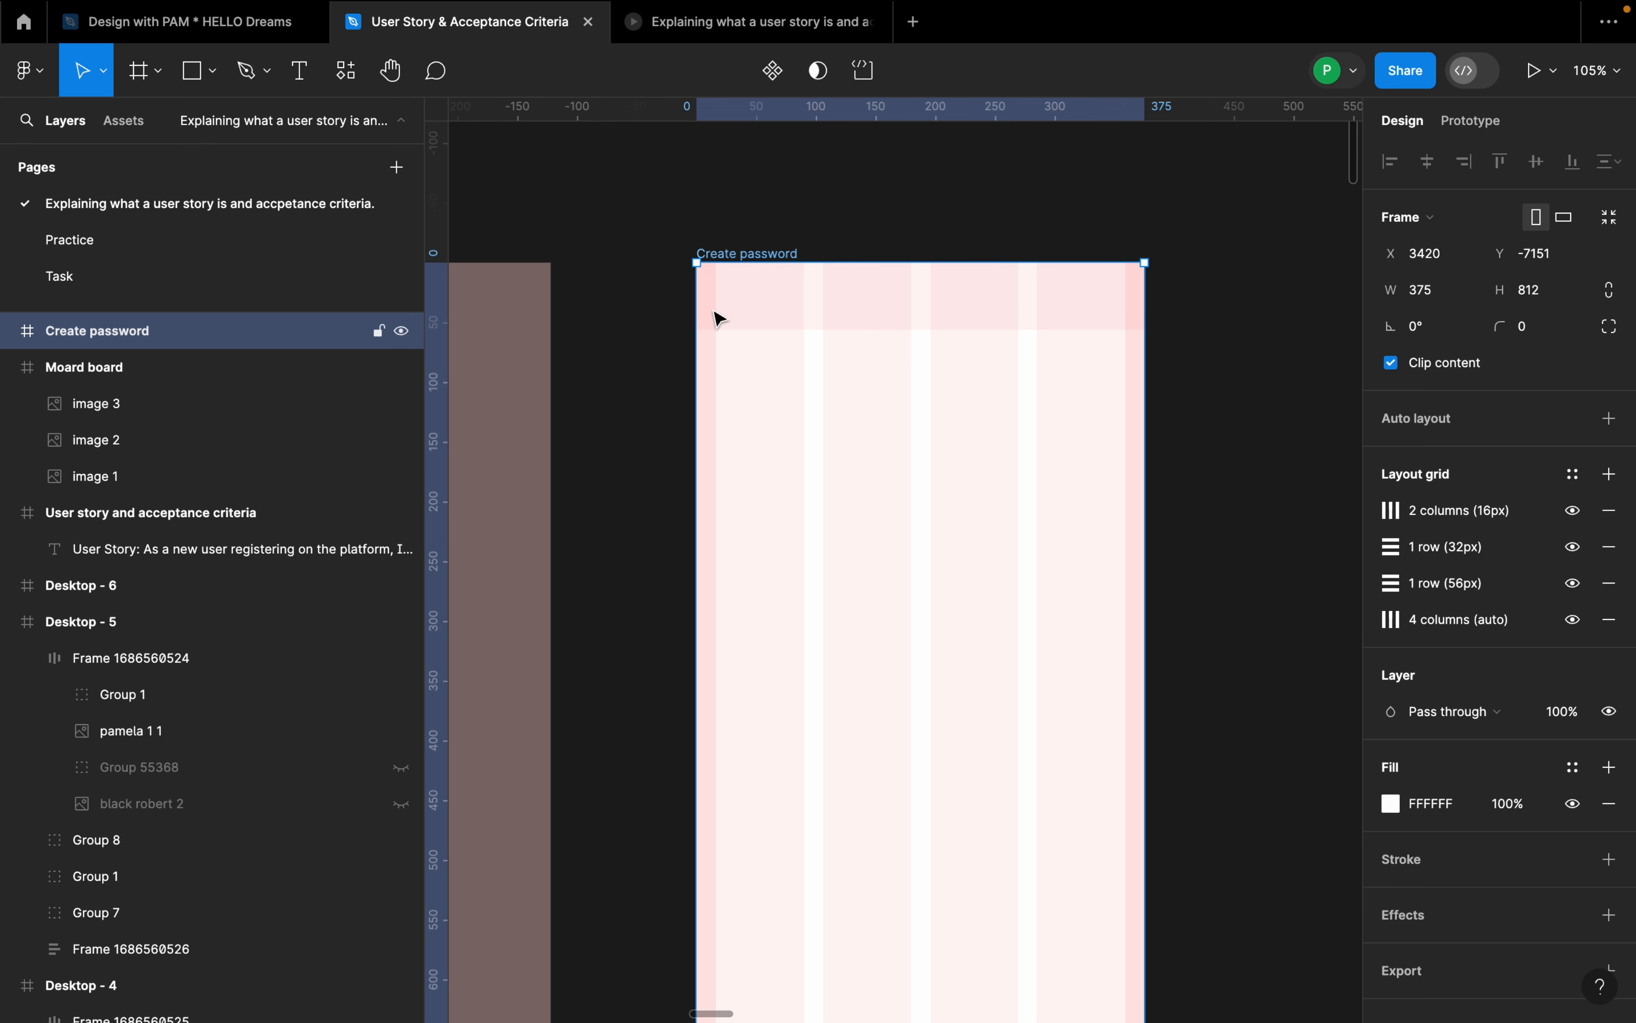
pyautogui.scroll(-1, 716, 314)
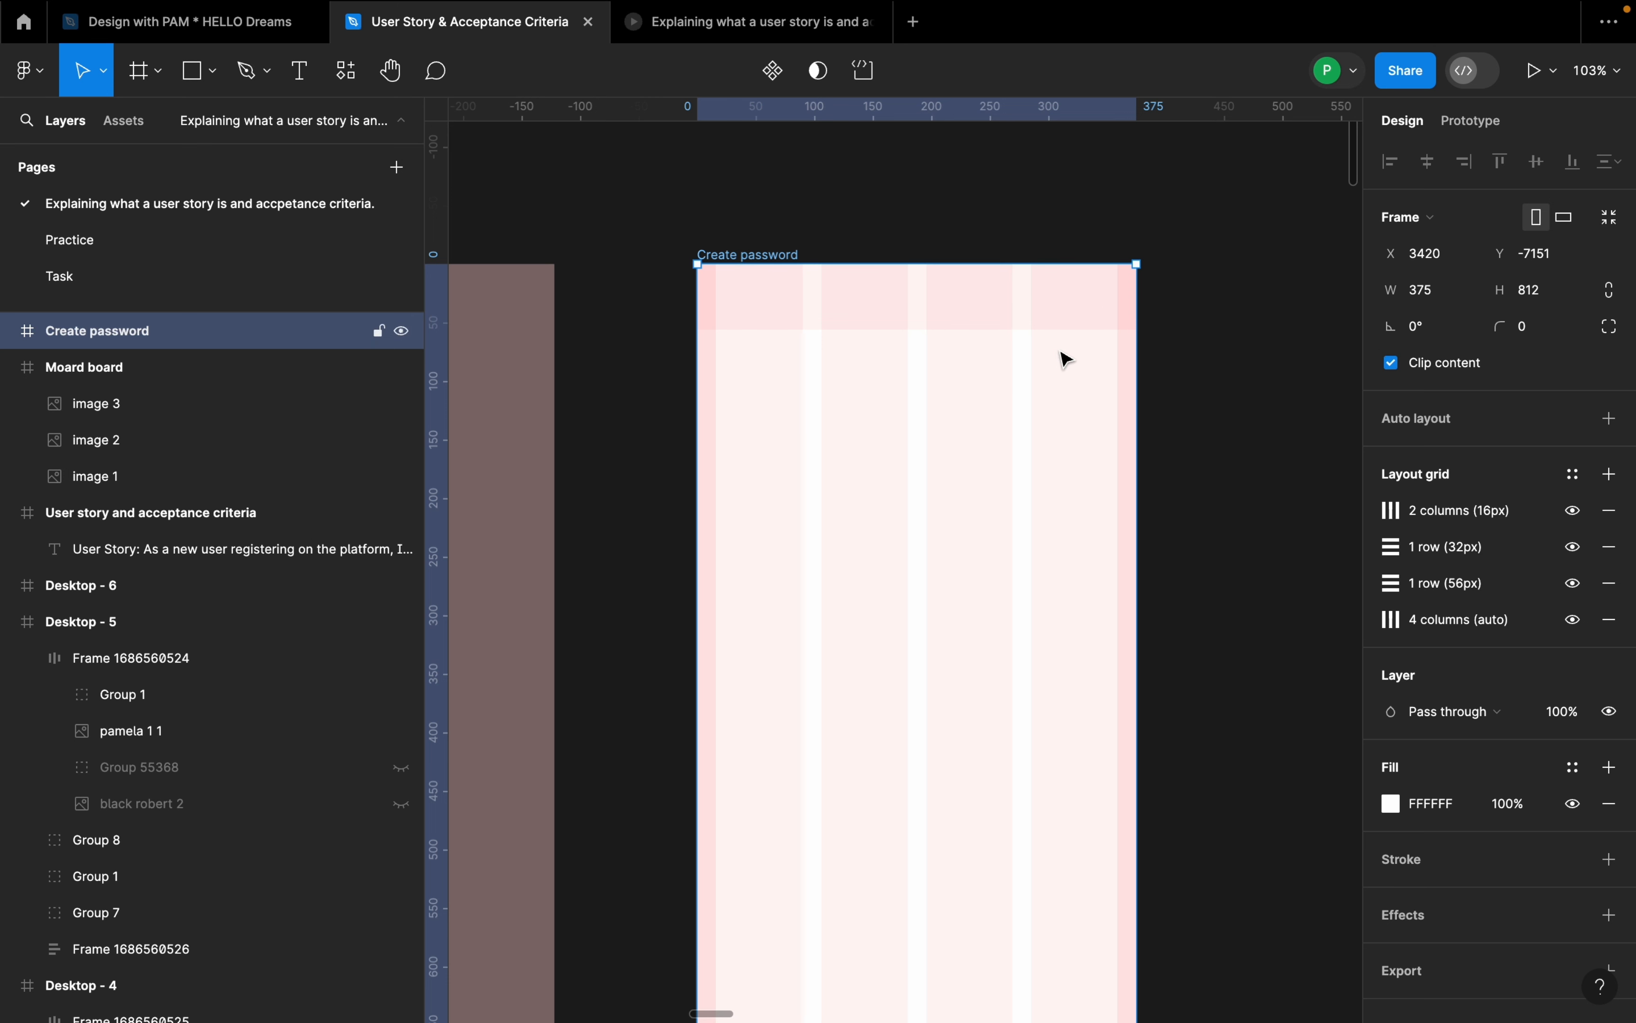
pyautogui.scroll(3, 1062, 362)
pyautogui.scroll(-3, 1062, 363)
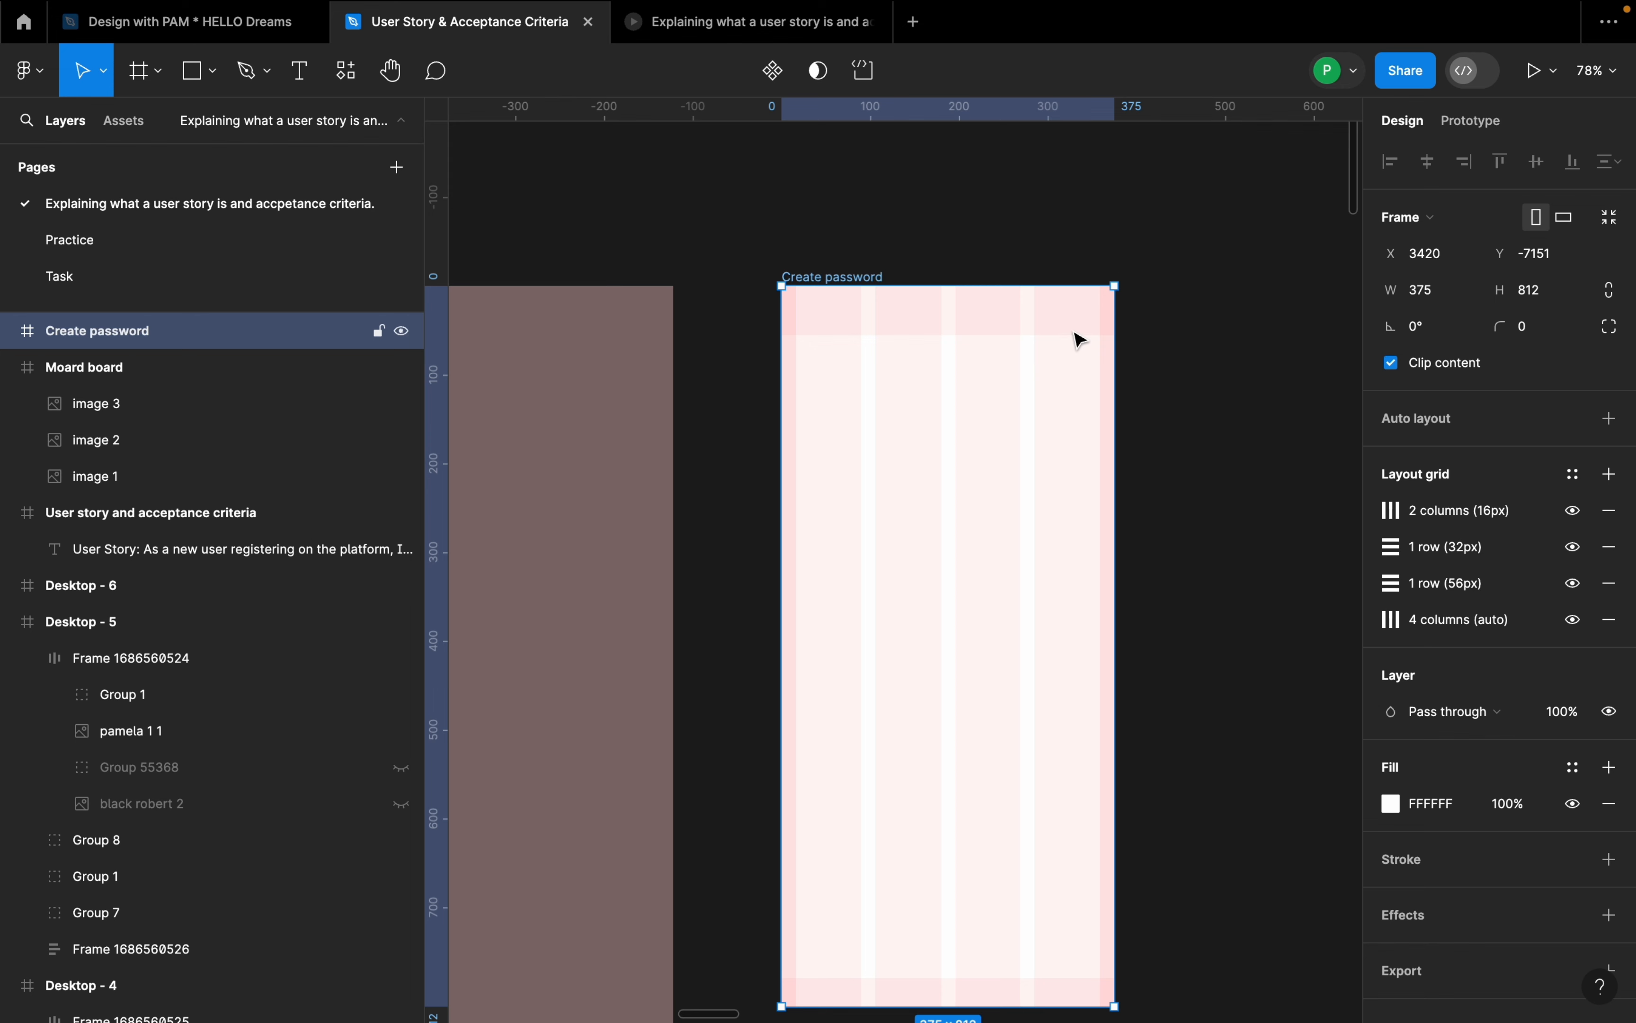
pyautogui.scroll(2, 1077, 336)
pyautogui.scroll(1, 1030, 263)
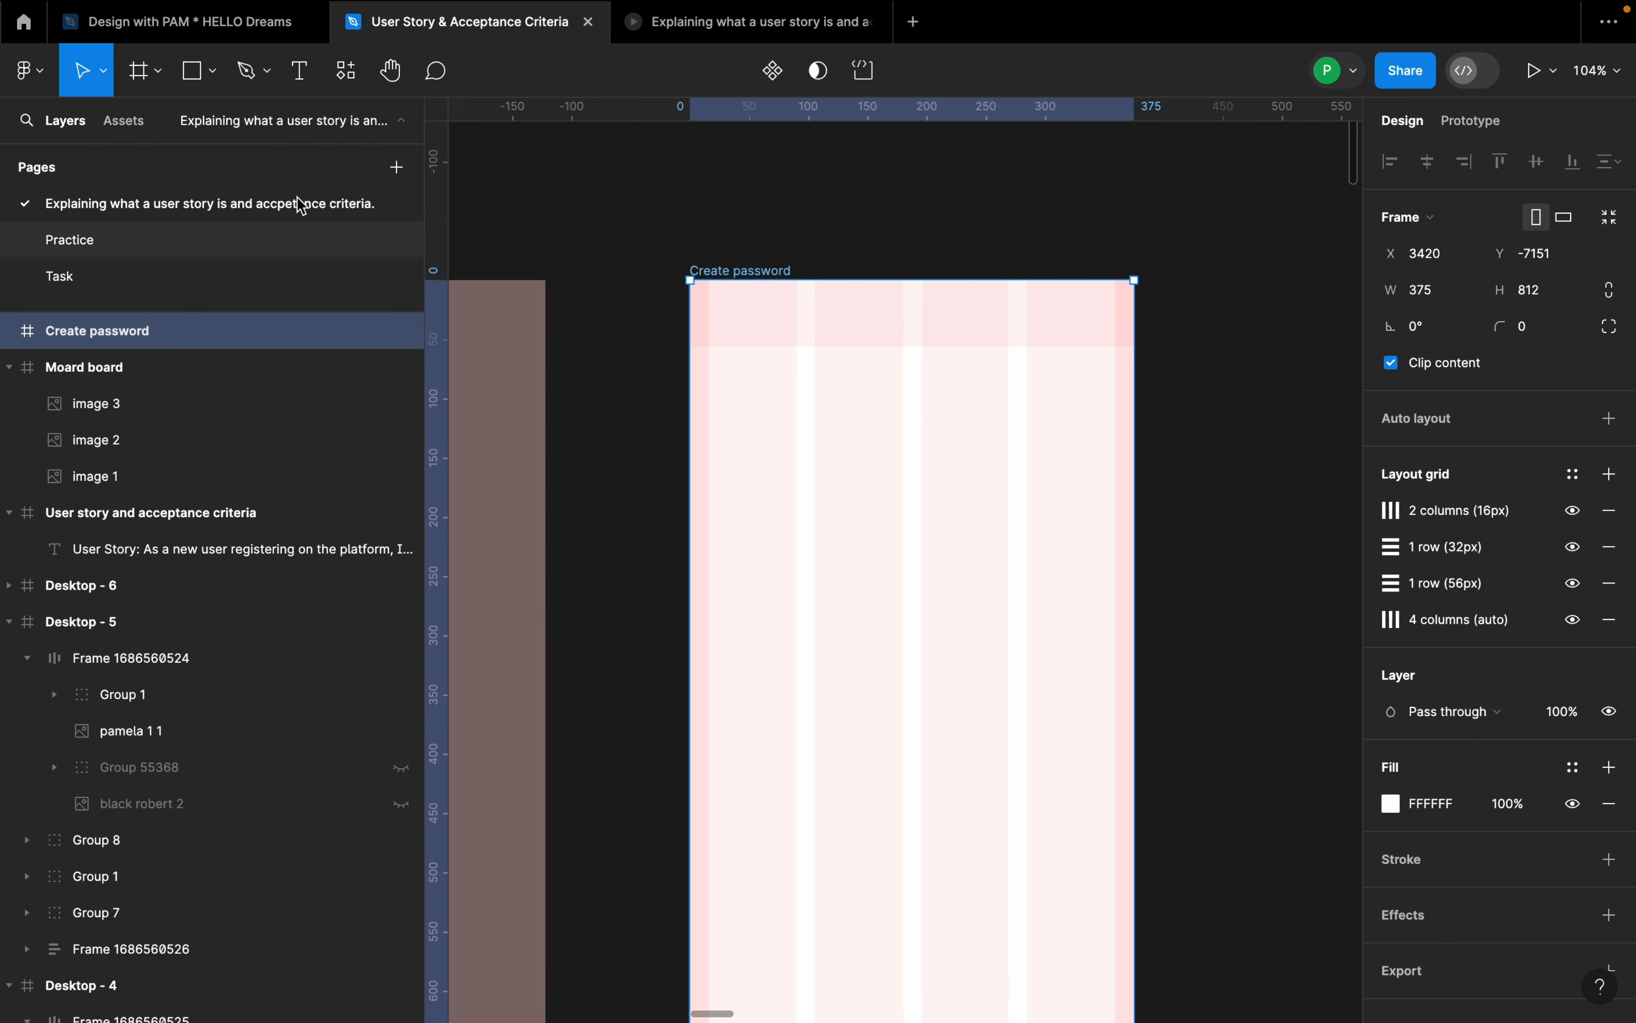
# Step: Draw a full-width nested frame of about 375 × 37 along the Create password frame's upper edge and open its height for editing
pyautogui.click(164, 68)
pyautogui.click(164, 126)
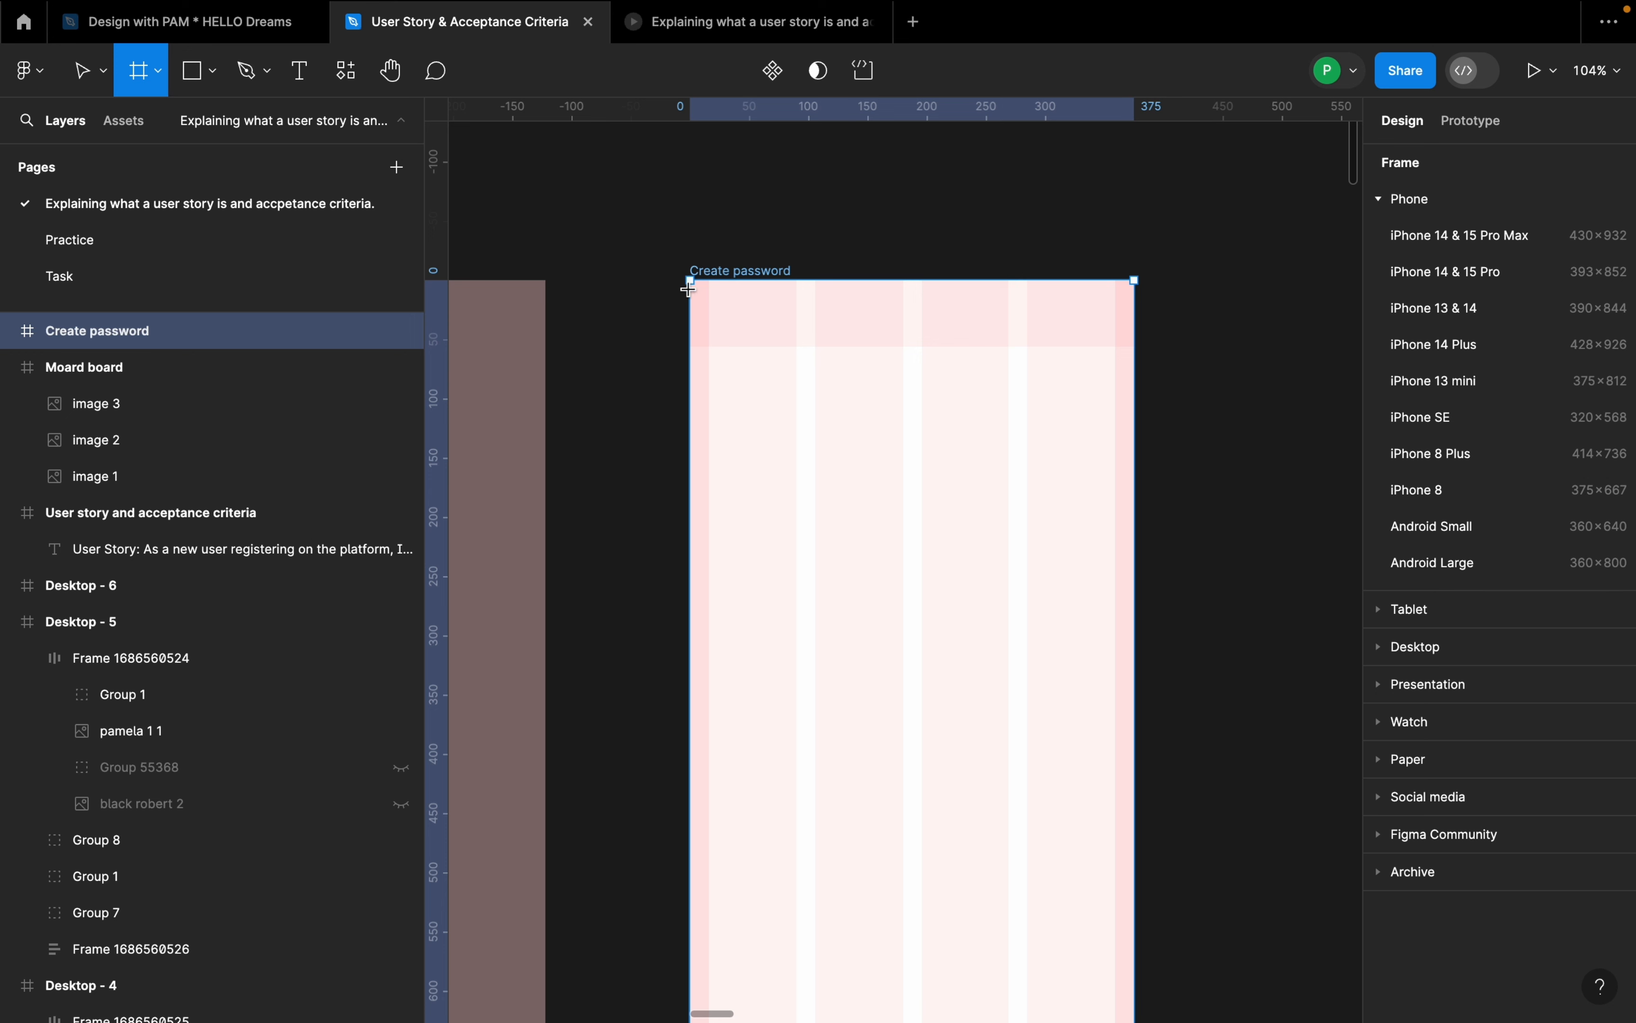
pyautogui.click(709, 298)
pyautogui.moveTo(709, 298); pyautogui.dragTo(1021, 322)
pyautogui.moveTo(1163, 344); pyautogui.dragTo(1134, 324)
pyautogui.click(1537, 294)
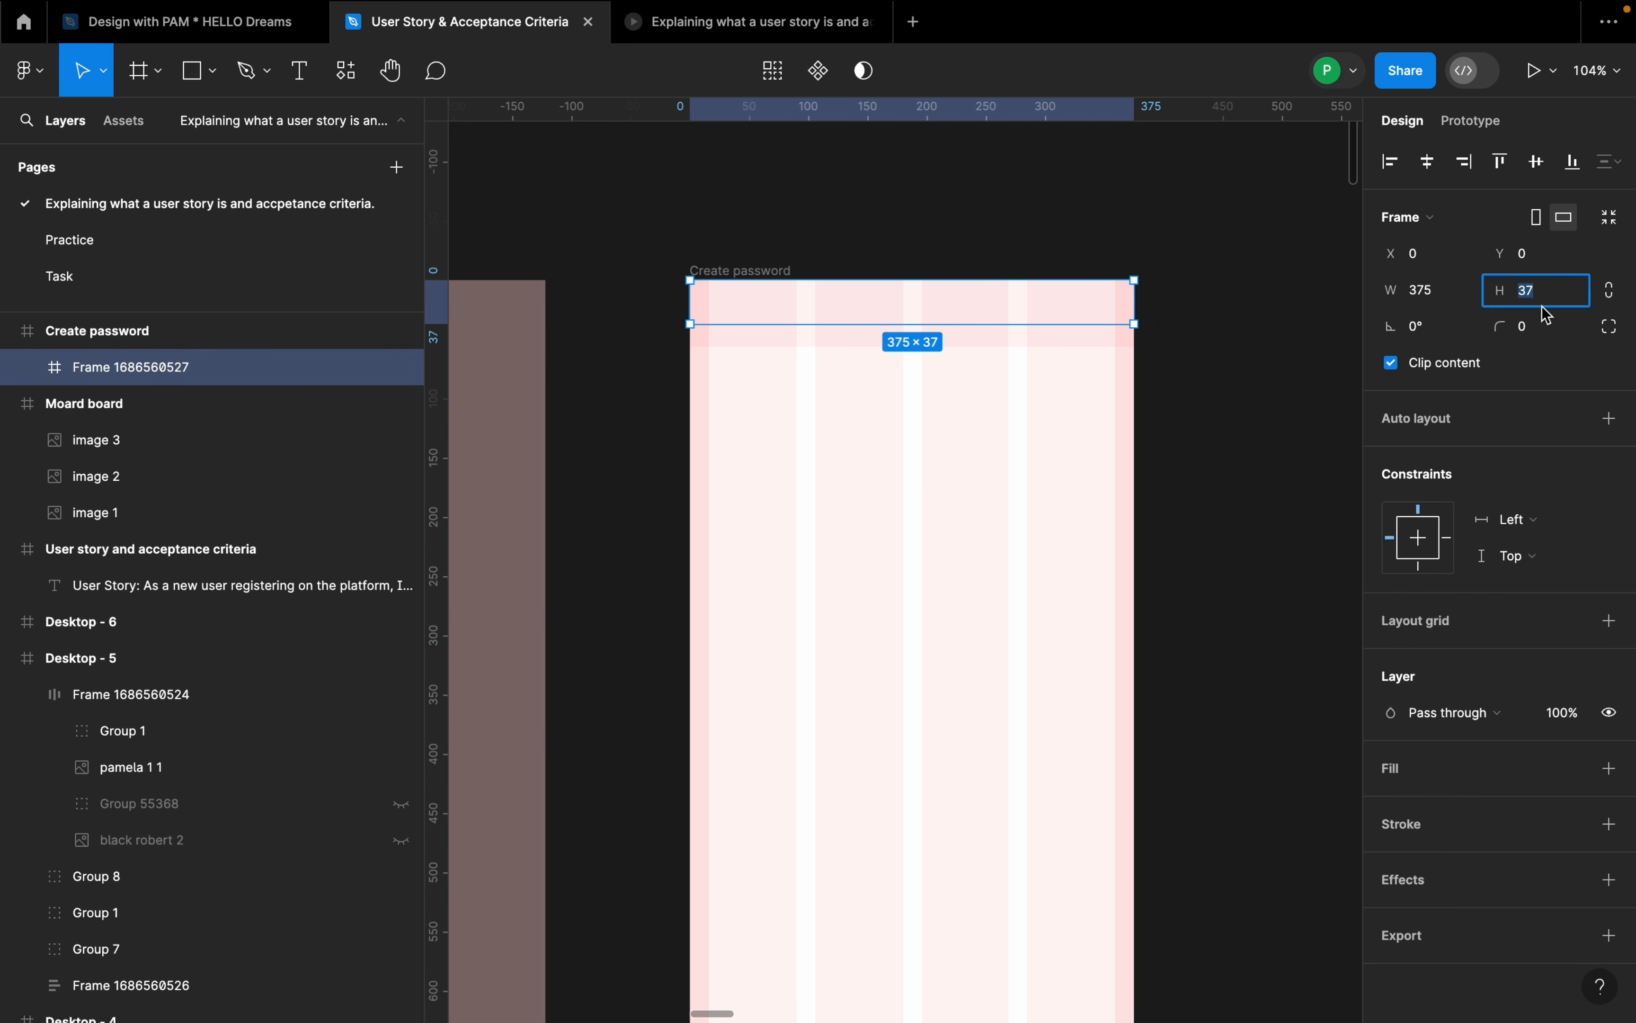